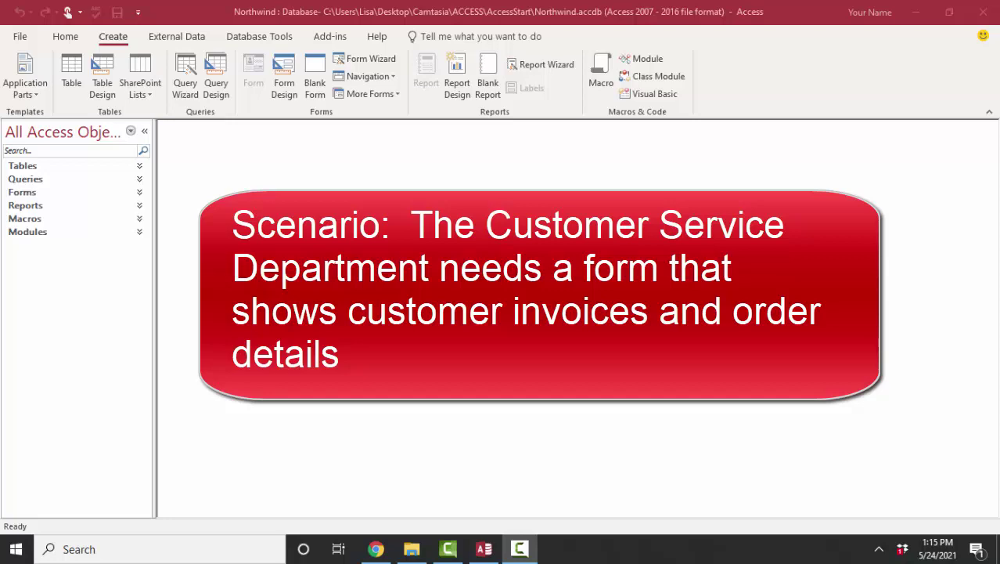
Browse the tables, queries and forms that exist in the Northwind database
left_click(127, 168)
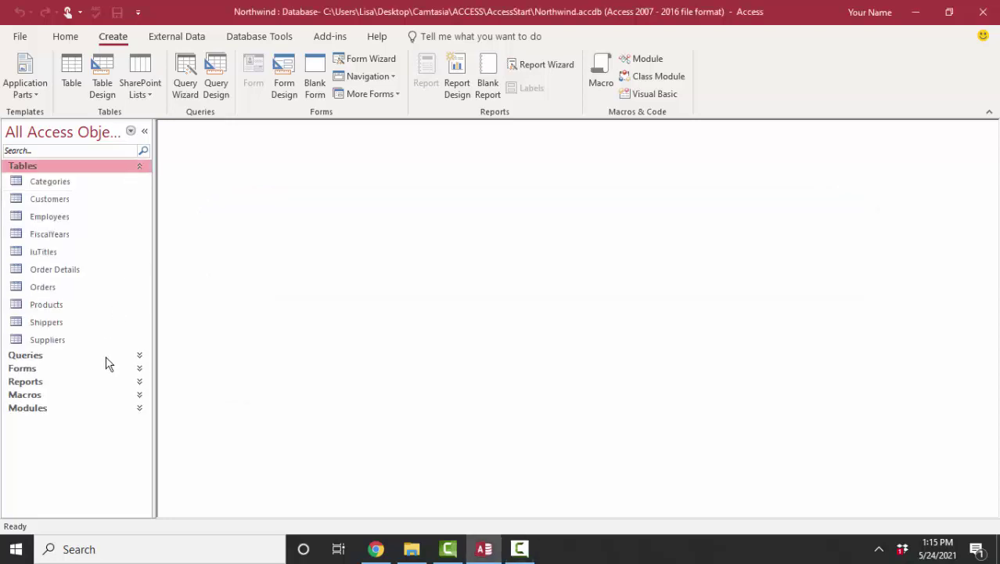
left_click(107, 358)
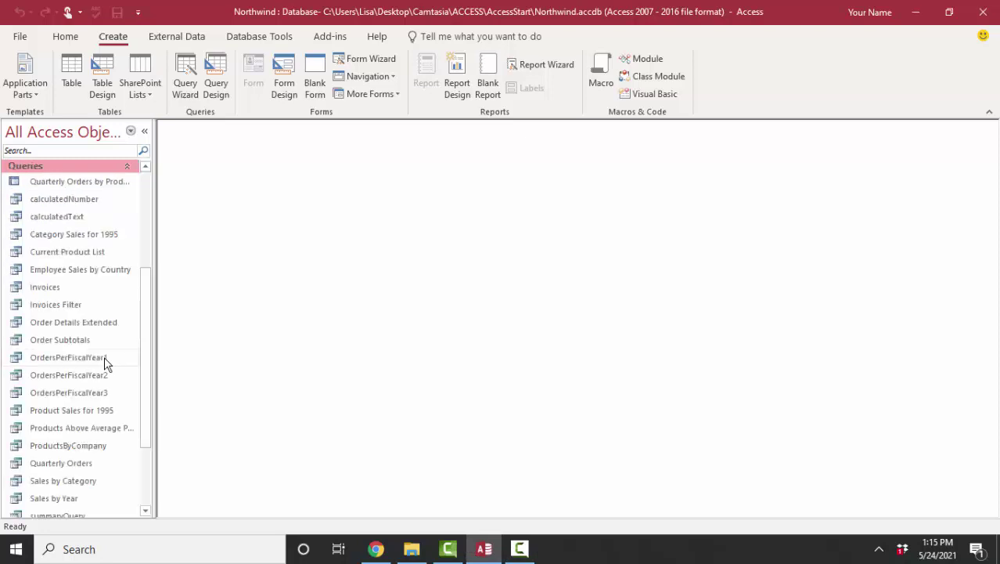
left_click(95, 166)
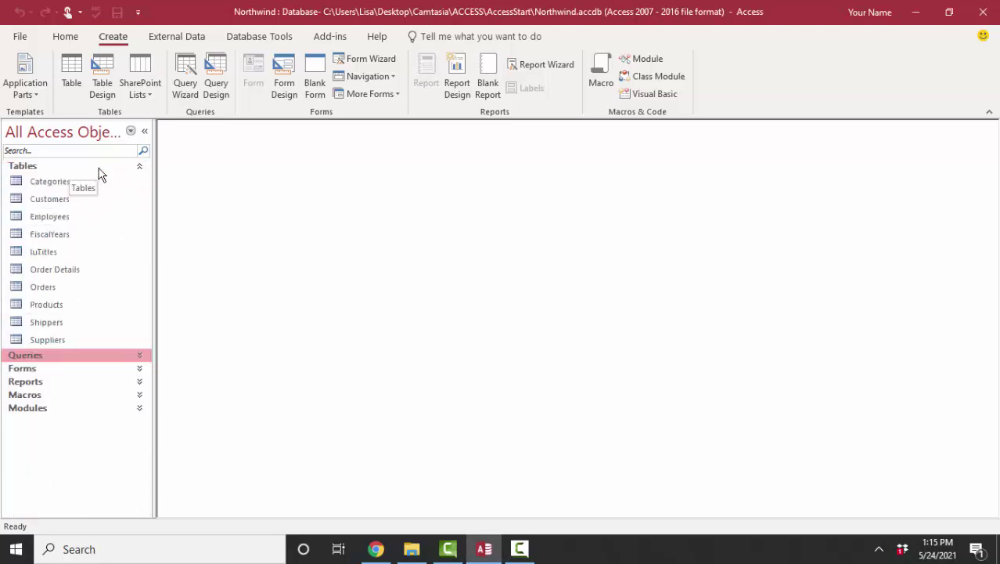
left_click(106, 370)
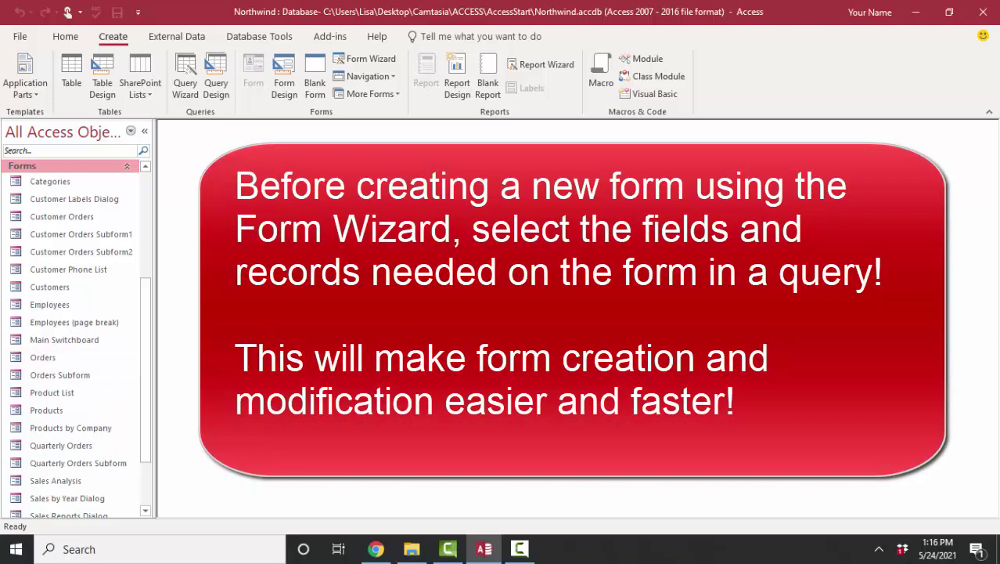
left_click(144, 185)
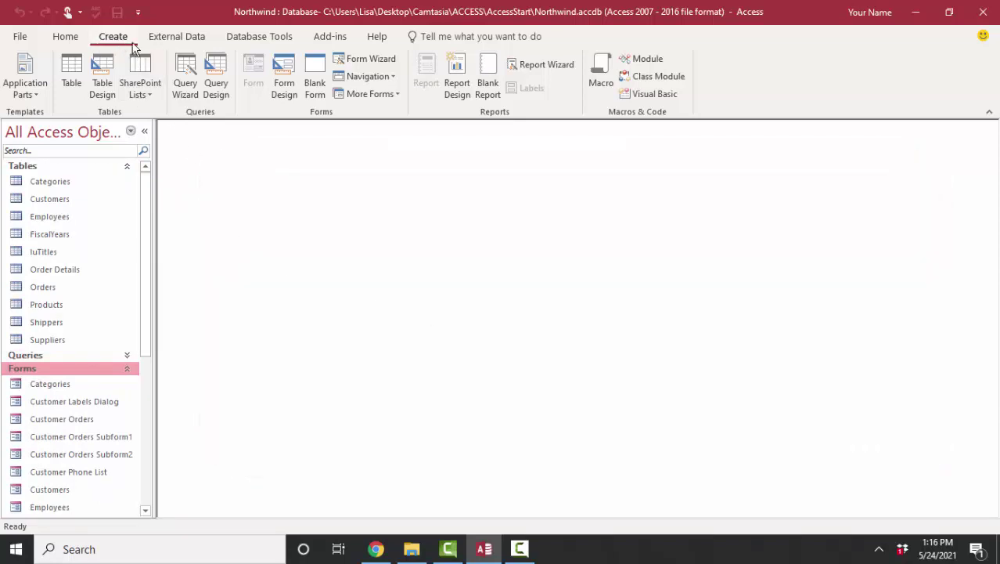
Create a new query in design view with the Customers, Orders, Order Details and Products tables
left_click(216, 82)
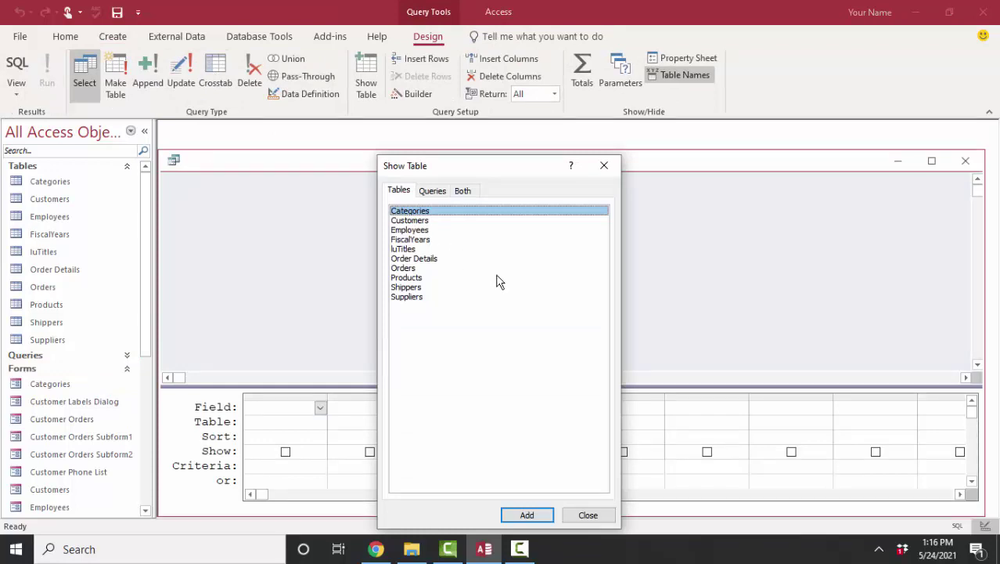
double_click(426, 221)
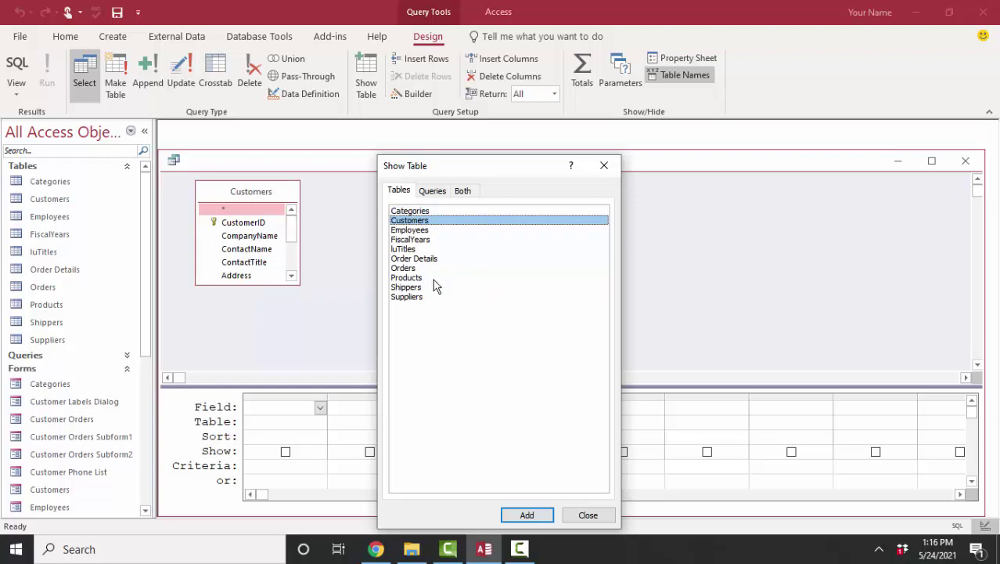
double_click(417, 269)
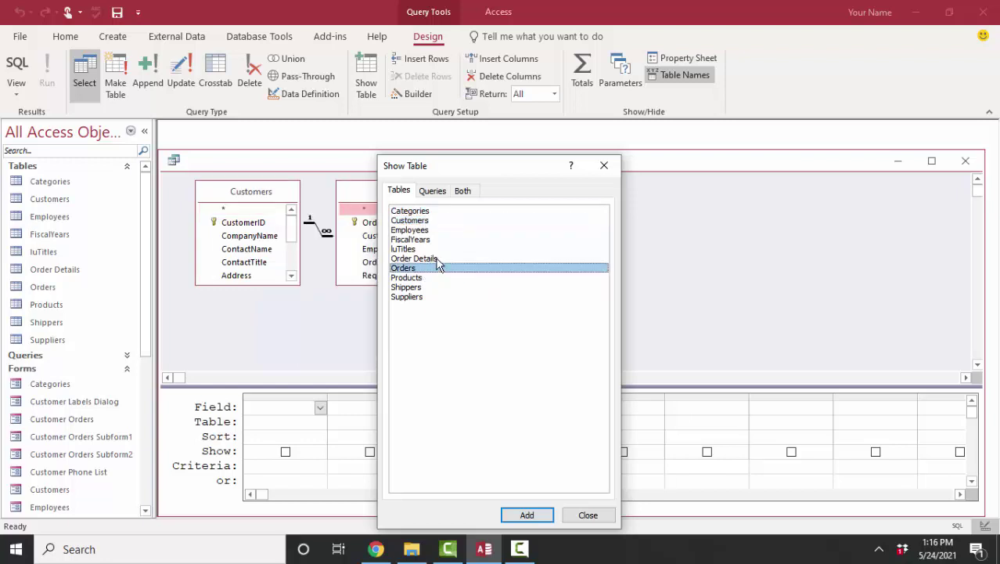
left_click(436, 259)
left_click_drag(527, 171, 778, 206)
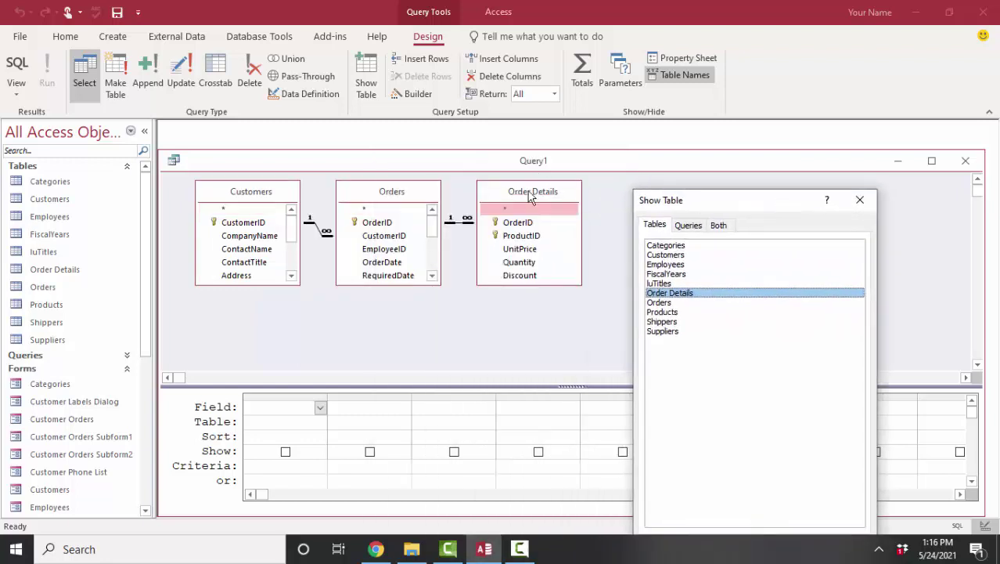
double_click(671, 313)
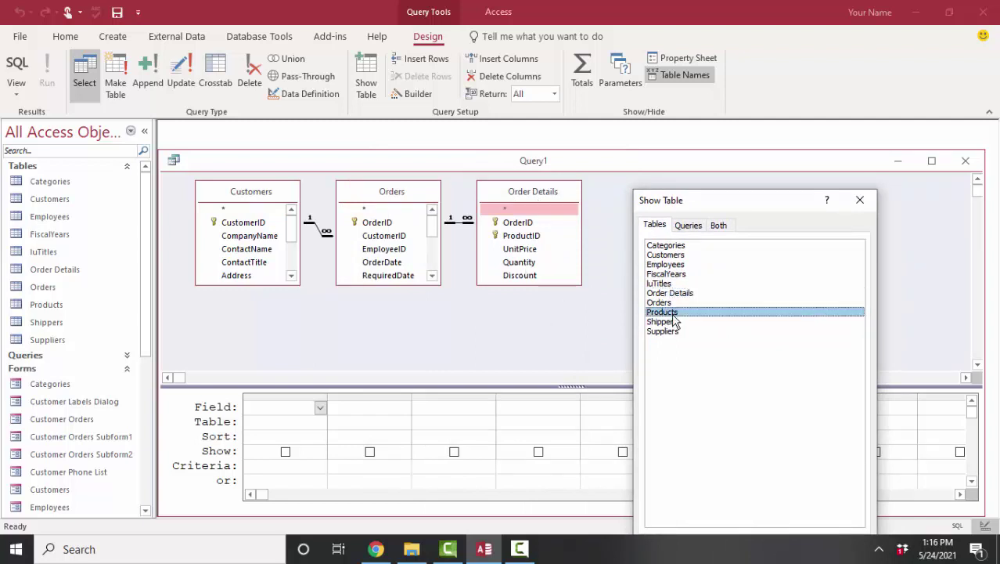
left_click(861, 202)
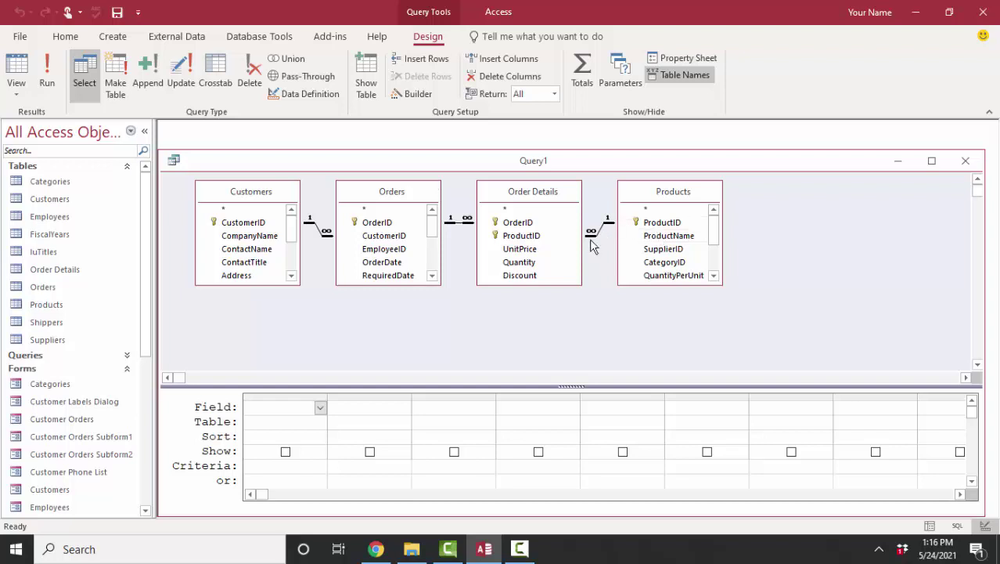
Enlarge the Orders, Customers and Order Details field lists in the query design downward to fit more fields
left_click_drag(395, 285, 388, 345)
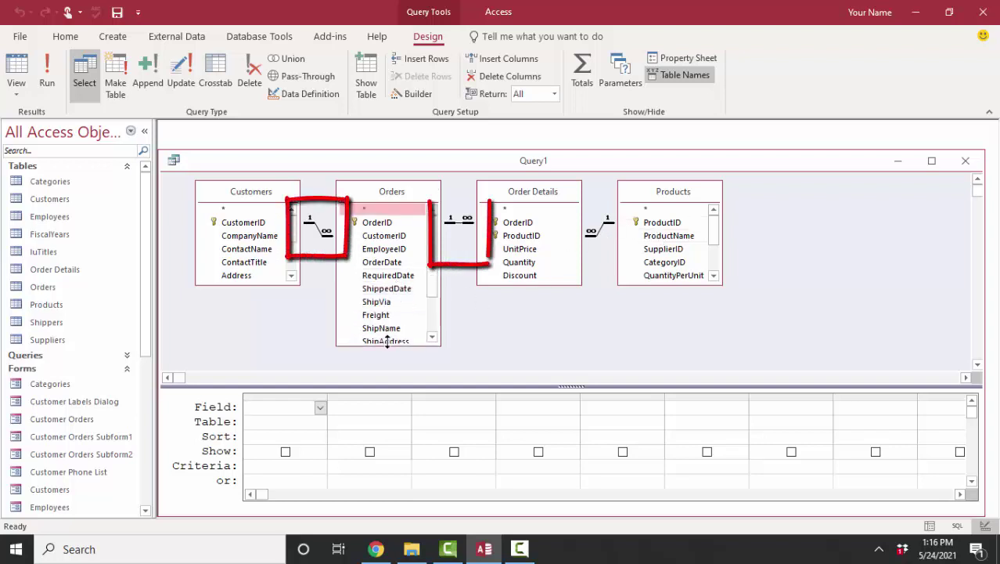
left_click_drag(249, 285, 252, 349)
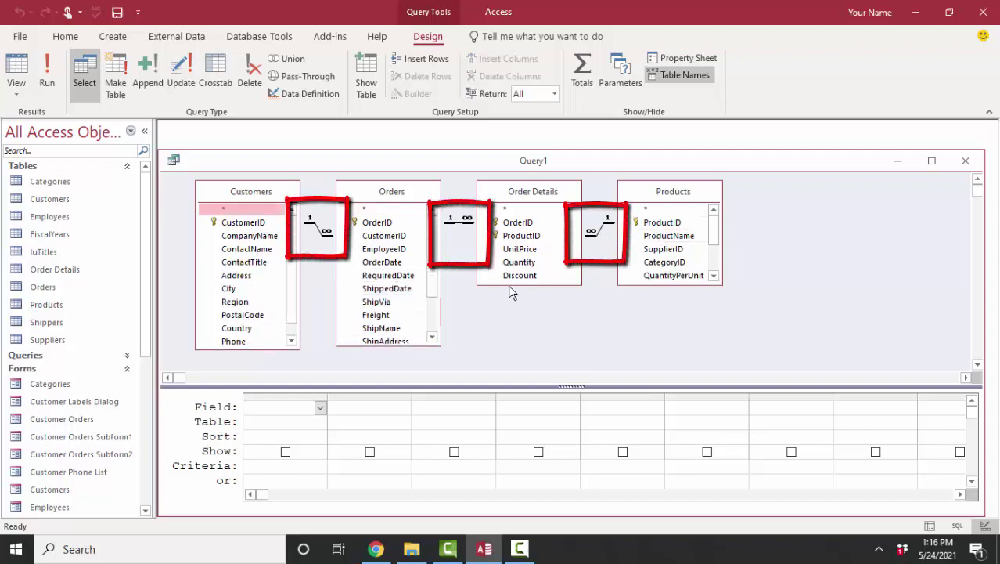
left_click_drag(508, 284, 509, 334)
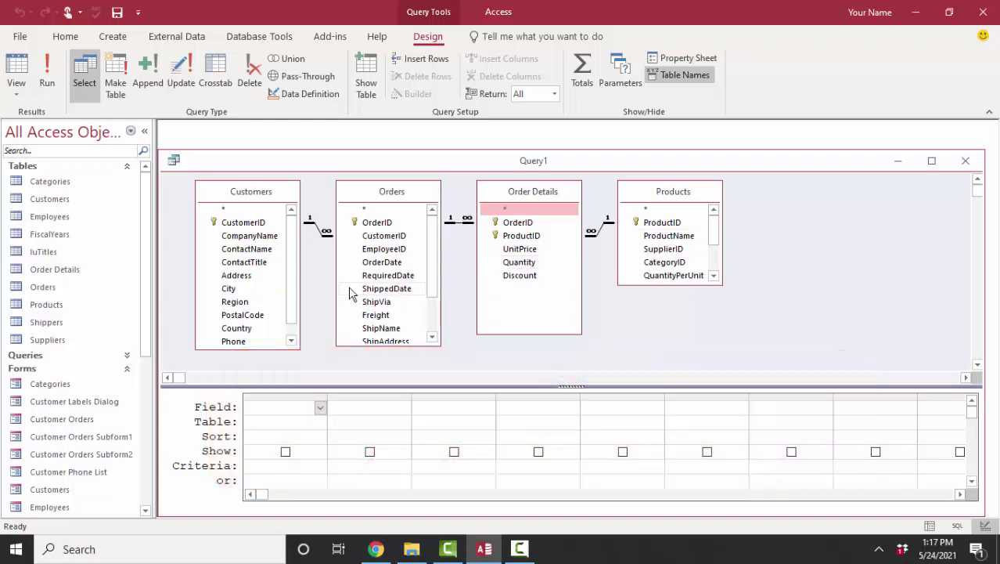
Add CompanyName, OrderDate, UnitPrice, Quantity, Discount and ProductName to the query grid, and insert ProductID from Order Details before UnitPrice
double_click(249, 236)
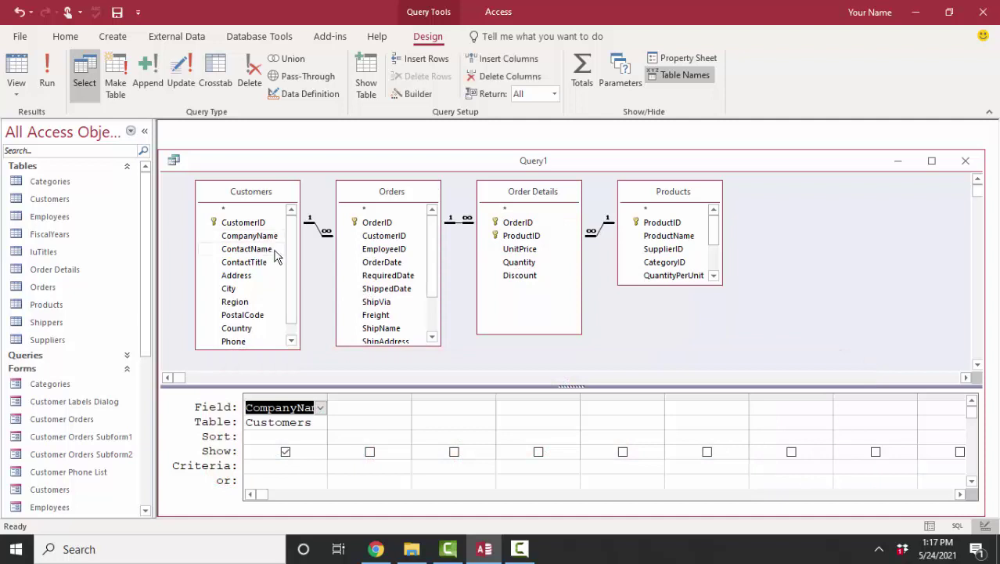
double_click(385, 265)
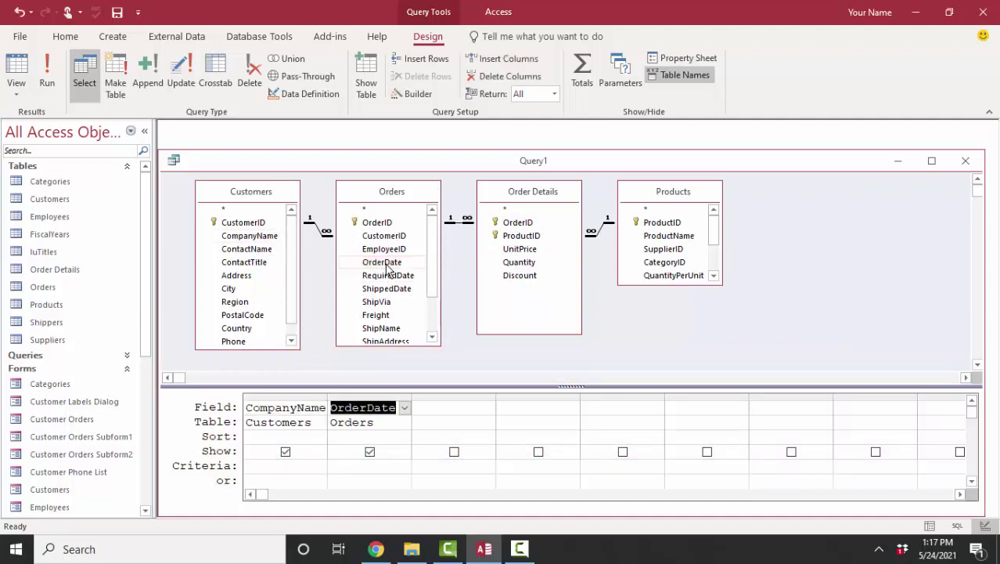
double_click(523, 251)
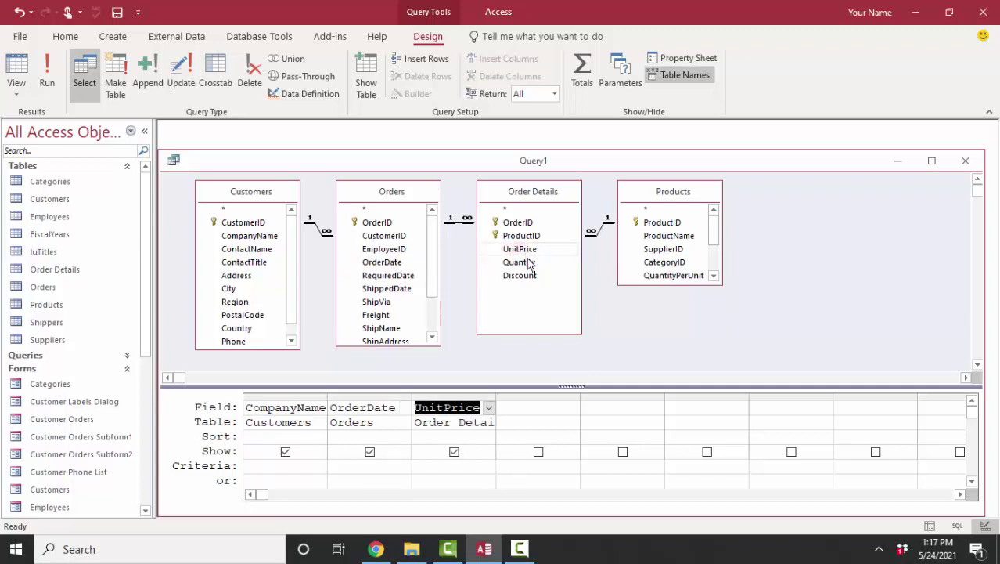
double_click(529, 264)
double_click(538, 277)
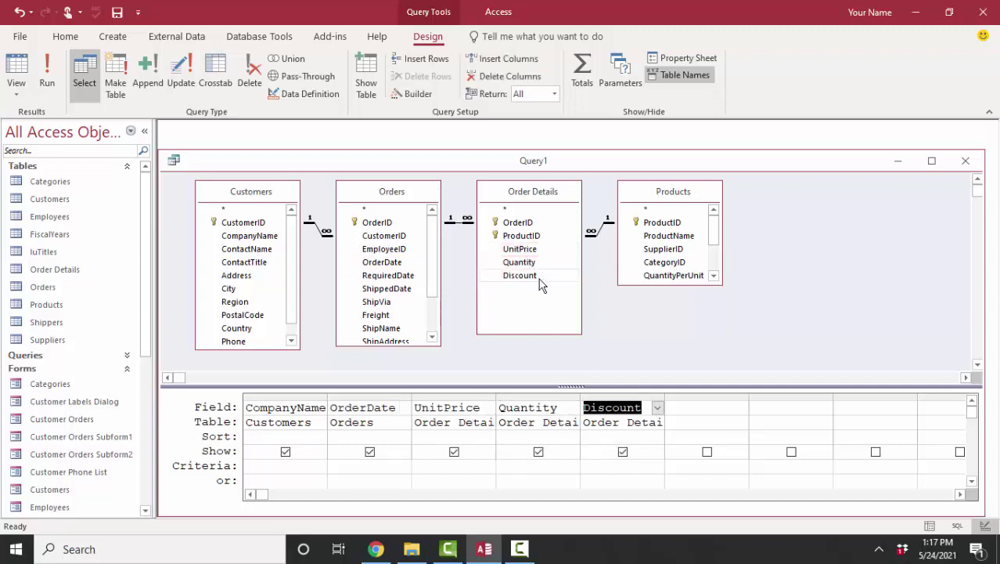
double_click(660, 237)
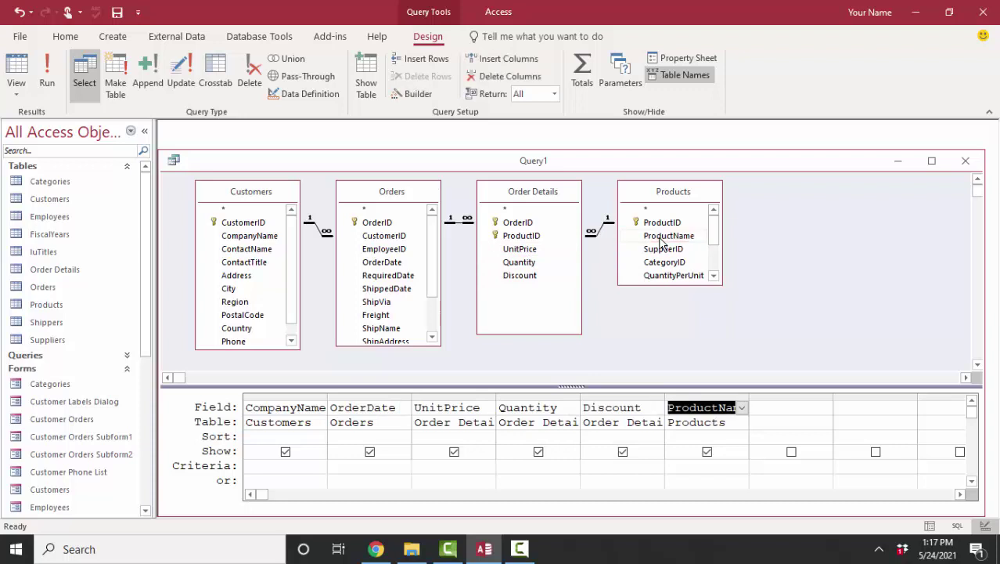
left_click_drag(522, 235, 427, 417)
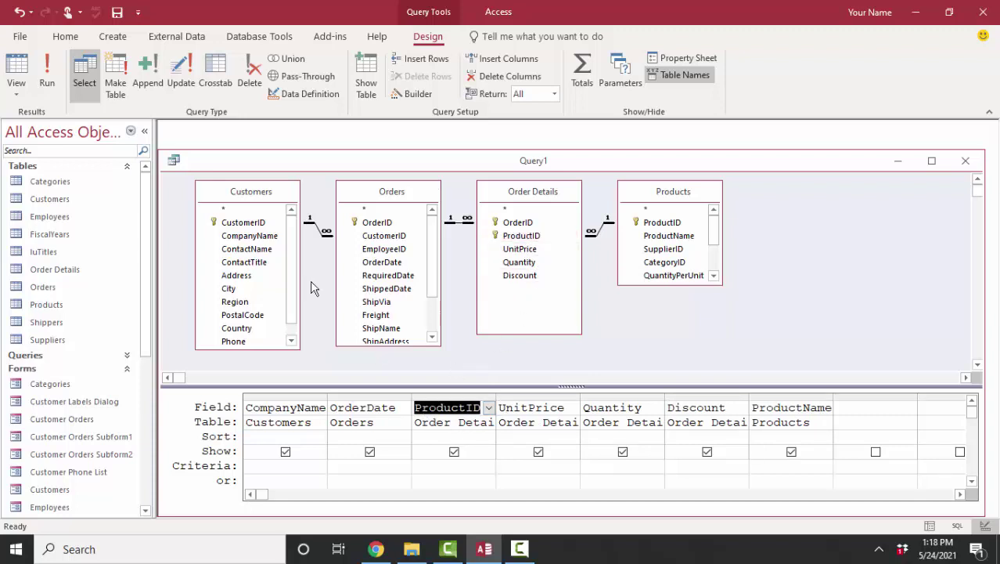
Save the query as CustomerInvoiceLookup
left_click(118, 14)
key("BackSpace")
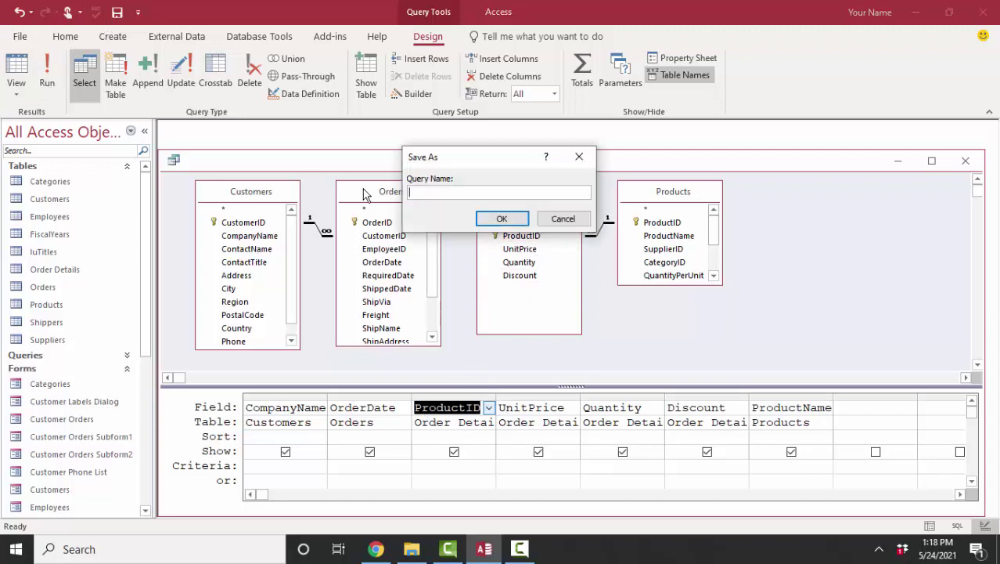
type("CustomerInvoiceLookup")
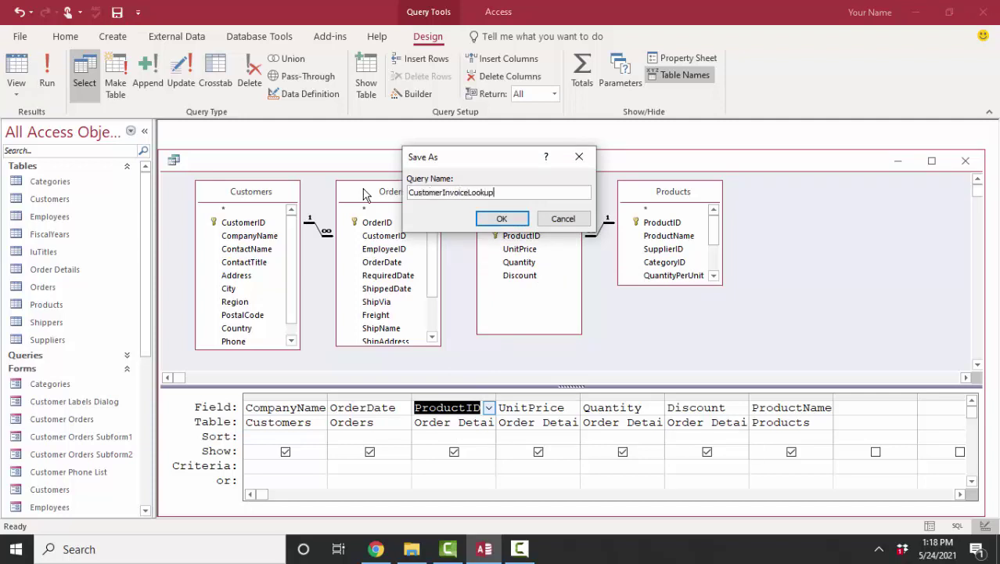
left_click(504, 220)
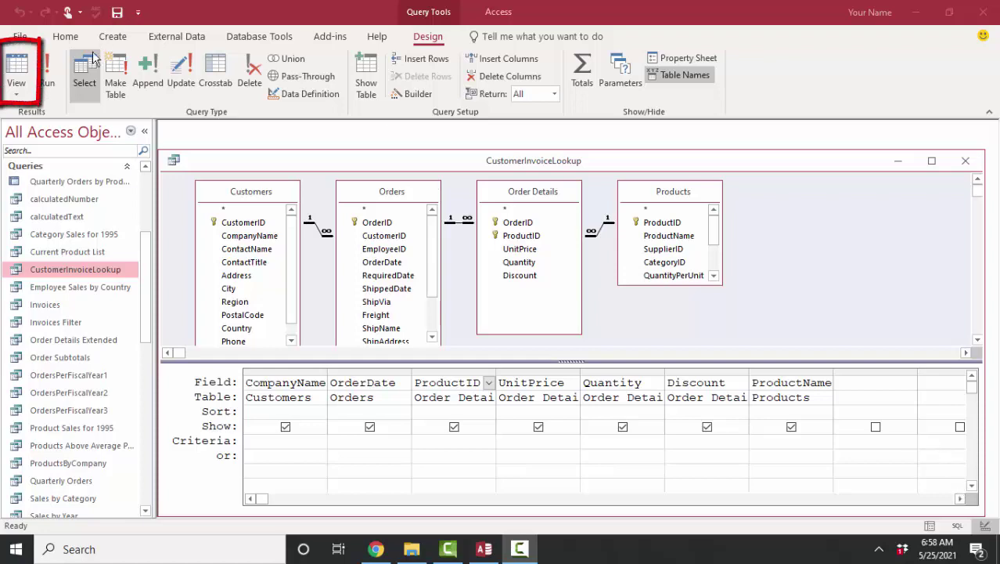
Check the query's records in datasheet view and insert OrderID from Orders before OrderDate in the design grid
left_click(16, 69)
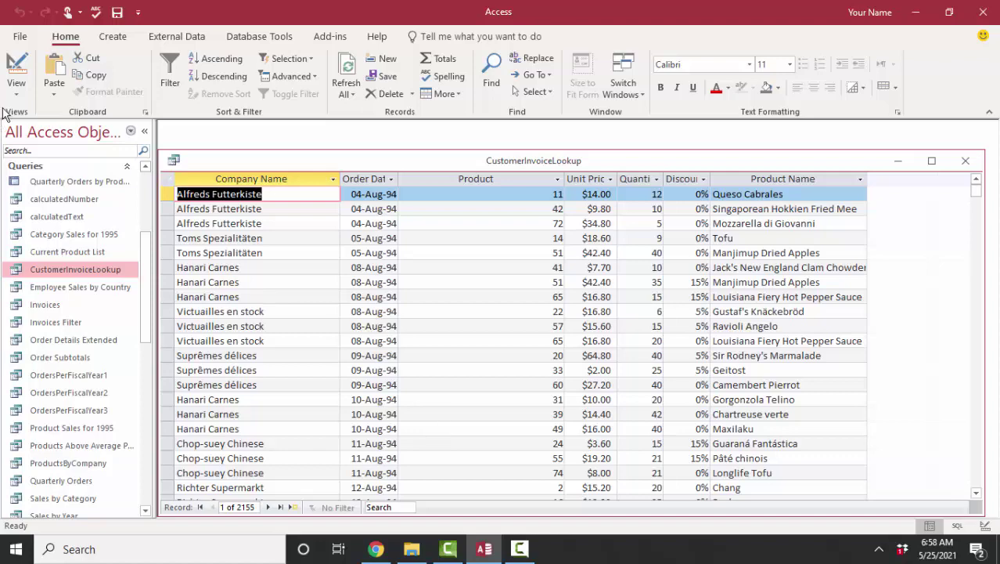
left_click(15, 69)
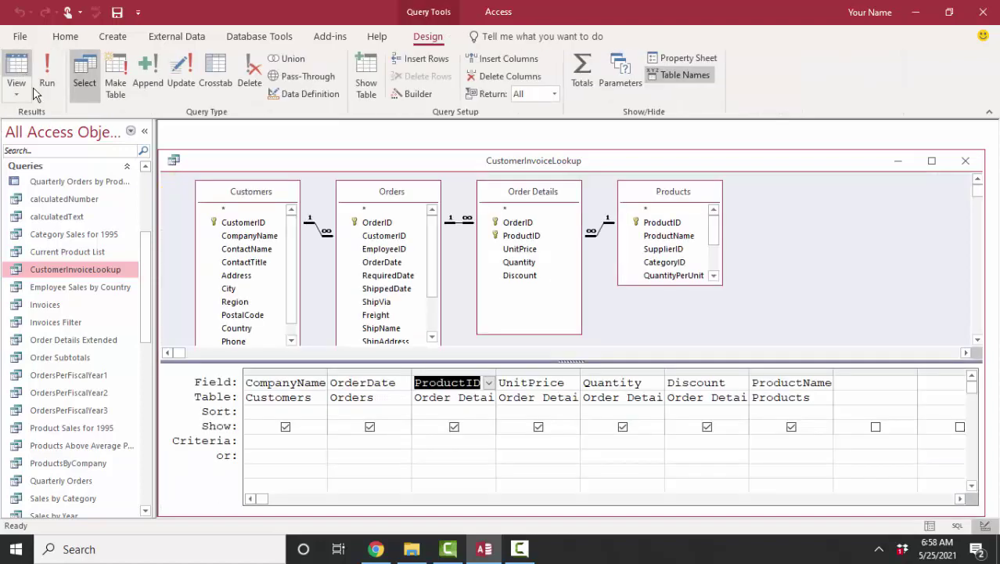
left_click_drag(377, 223, 361, 391)
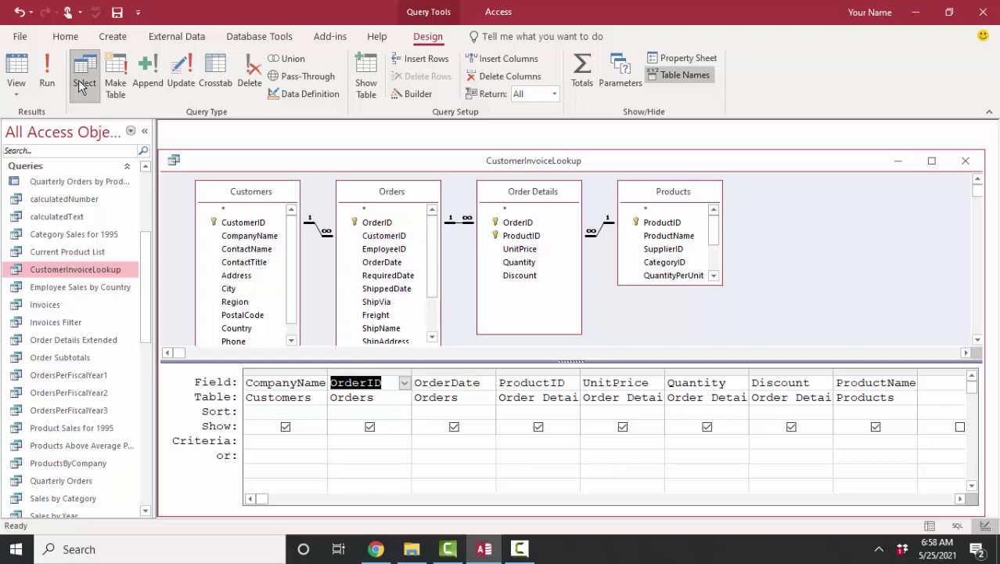
Widen the Order ID column in the query's datasheet to show its full heading, and save and close the query
left_click(16, 71)
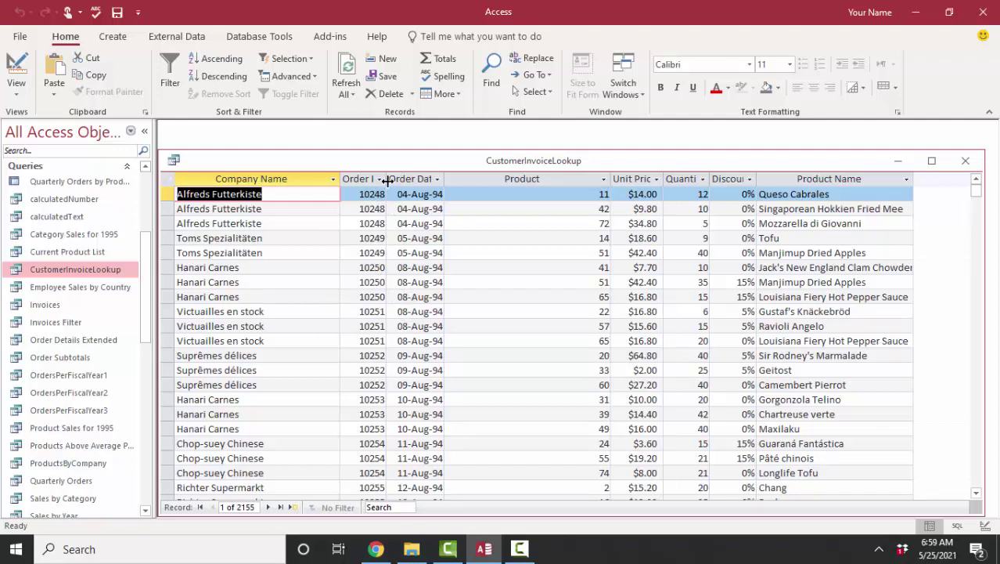
left_click_drag(386, 178, 413, 178)
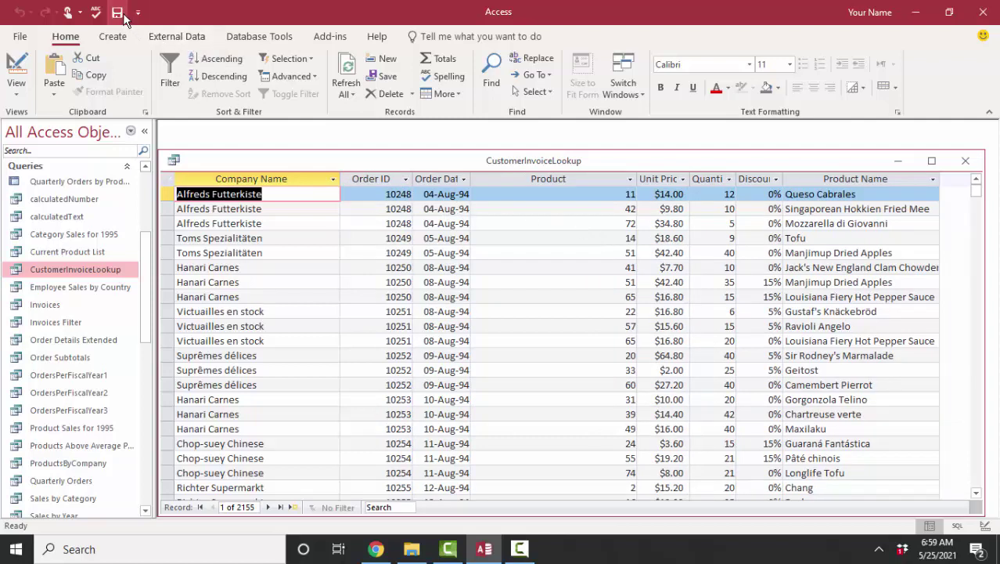
left_click(966, 161)
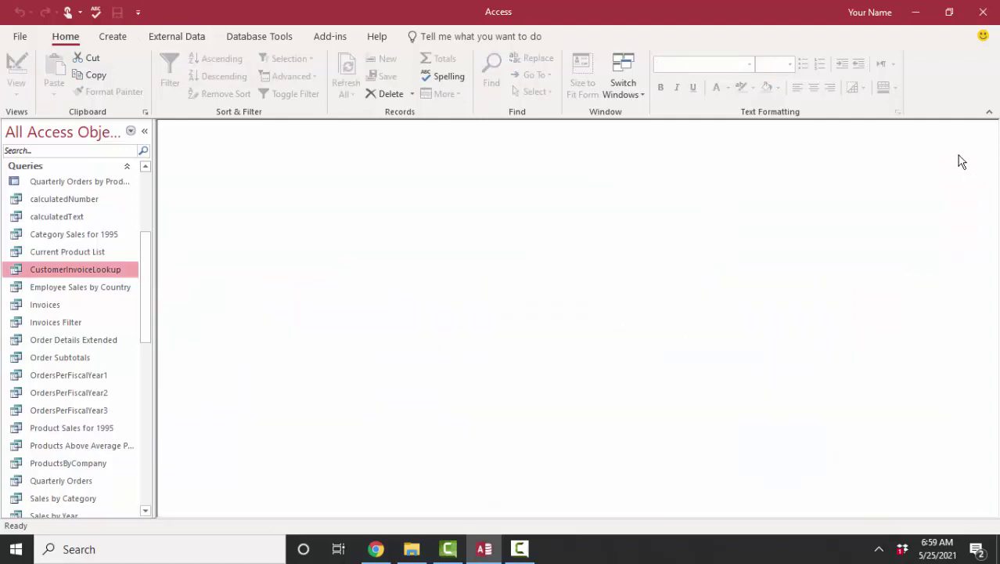
Start a form with the Form Wizard using all fields from the CustomerInvoiceLookup query, and continue to the data view options
left_click(123, 41)
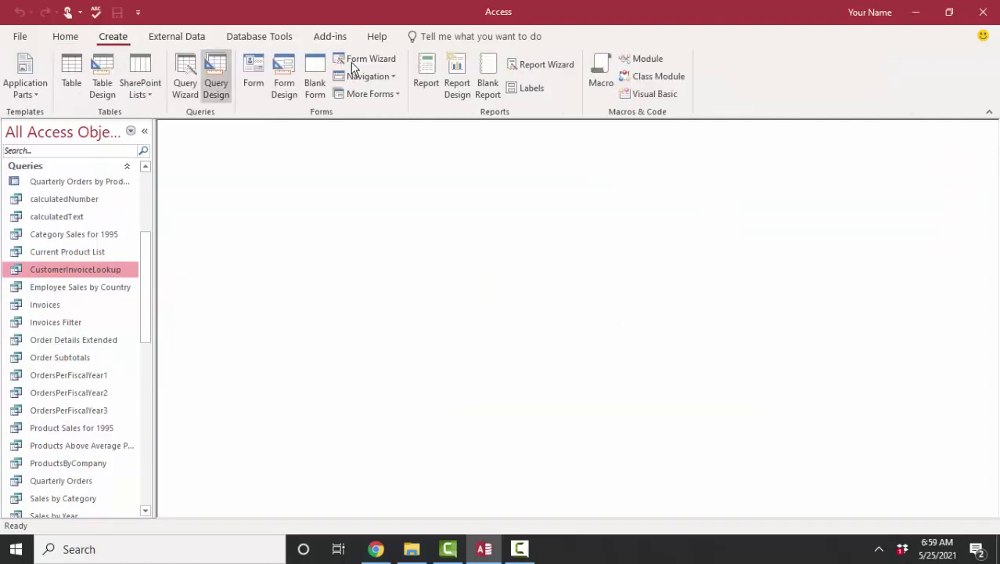
left_click(366, 62)
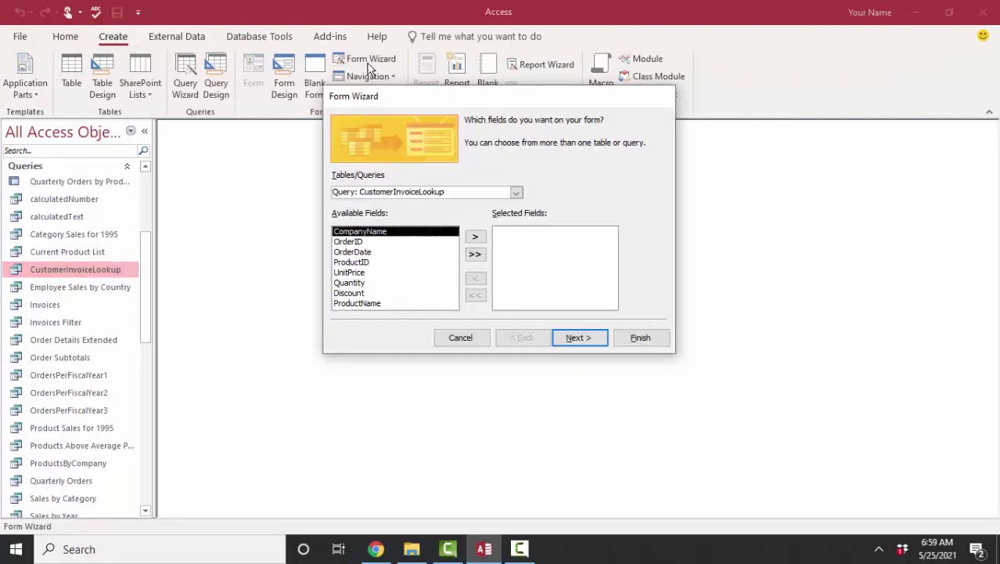
left_click(515, 193)
left_click(516, 229)
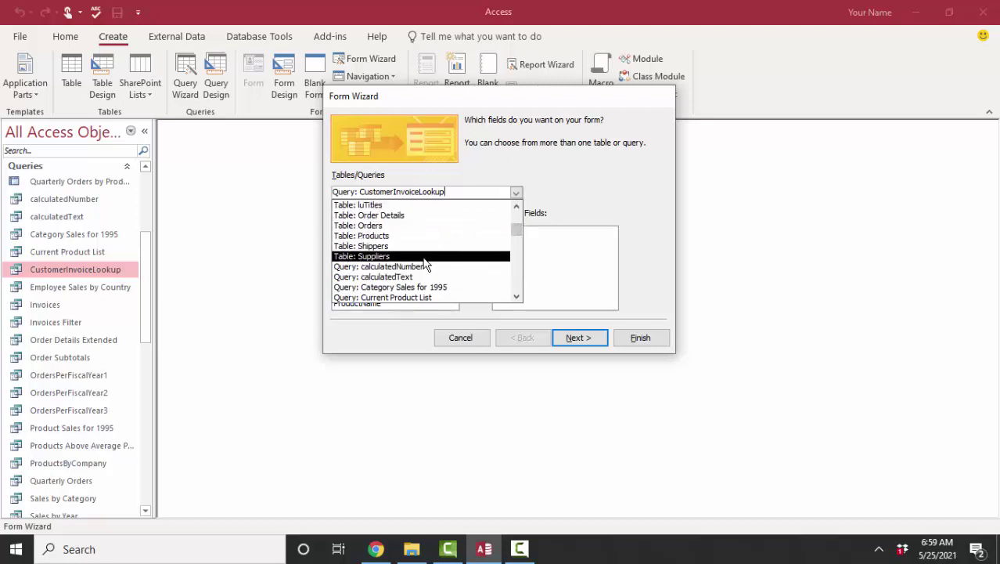
left_click(573, 194)
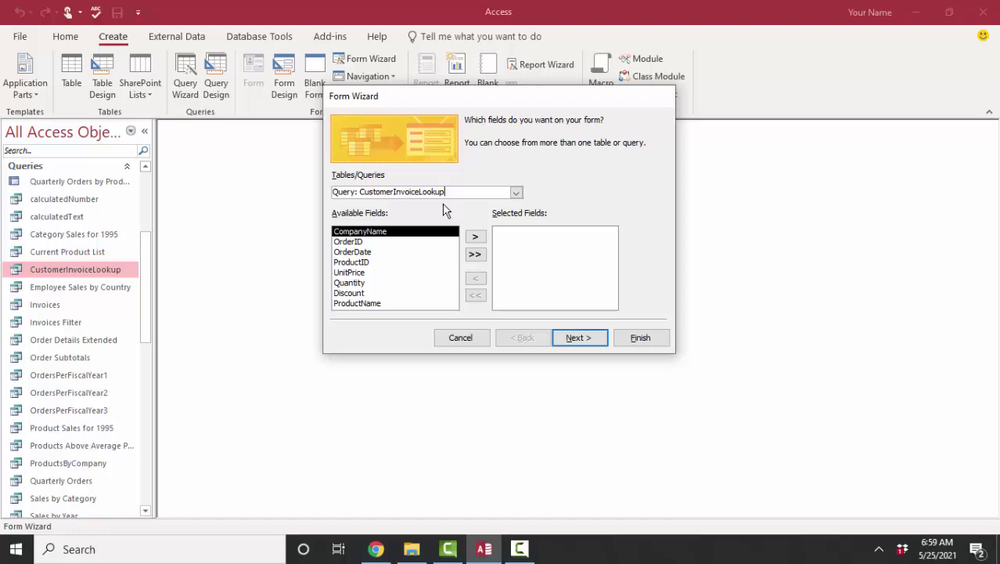
left_click(475, 254)
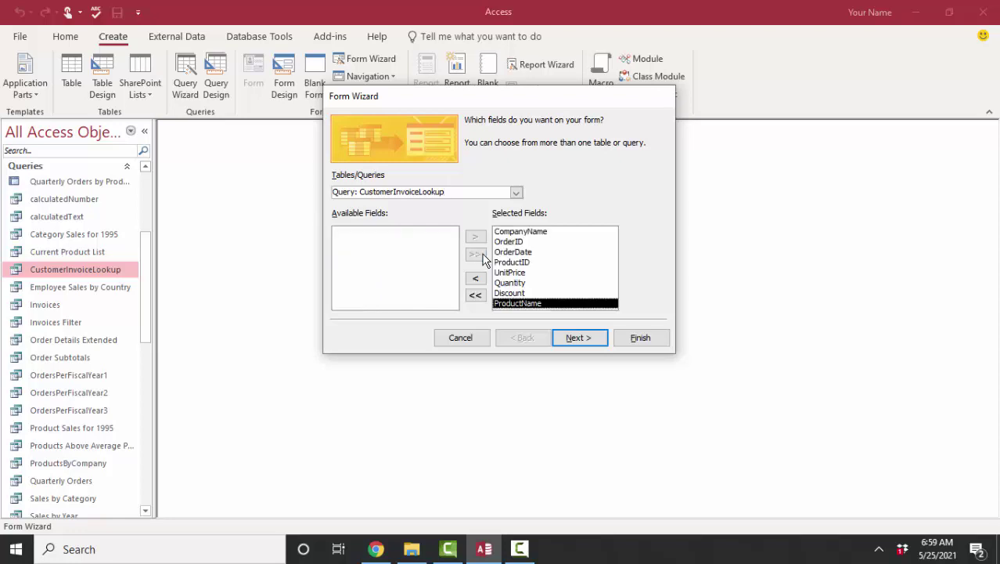
left_click(596, 343)
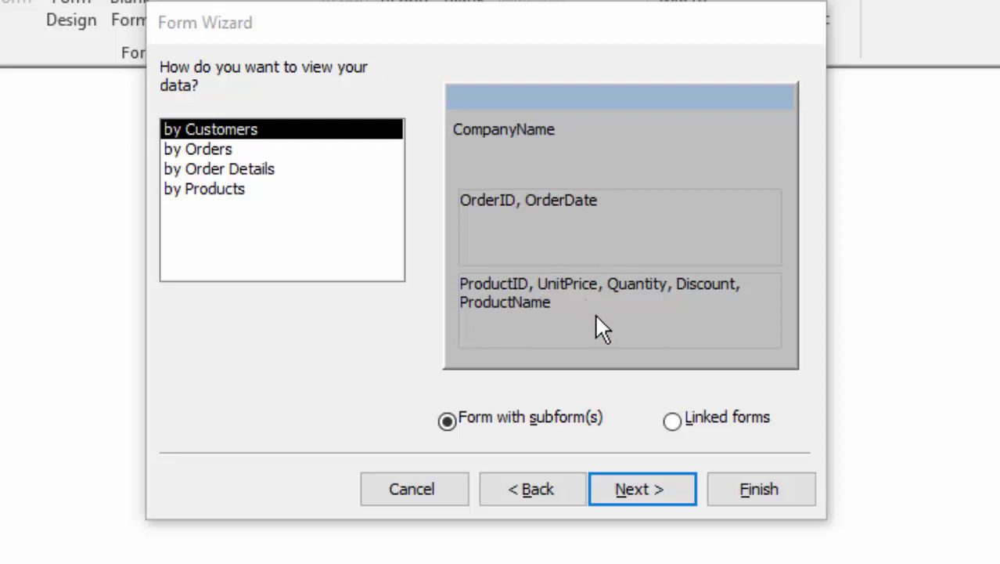
Compare the data view options, arrange the form by Customers with subforms, and keep the Datasheet layout for both subforms
left_click(225, 148)
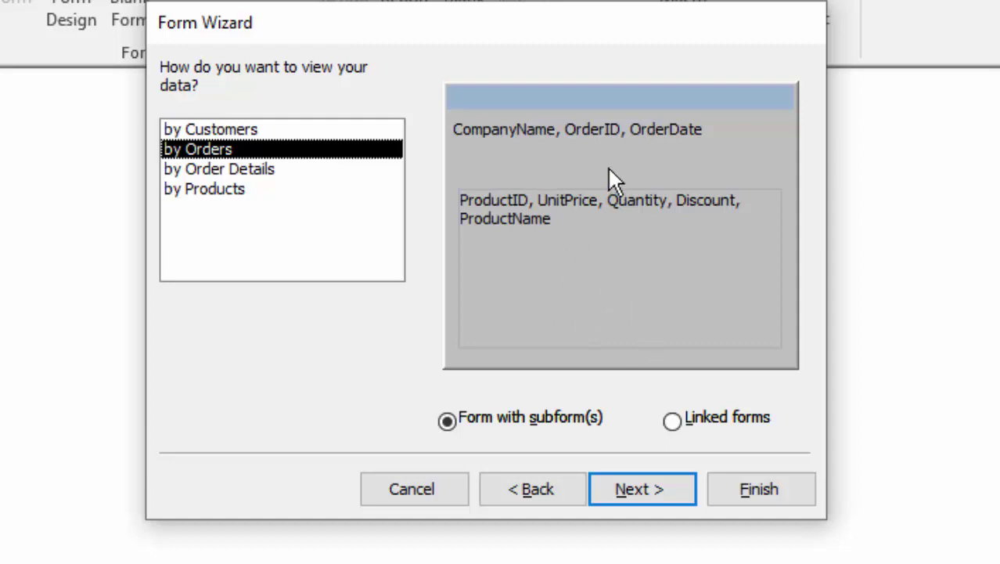
left_click(380, 169)
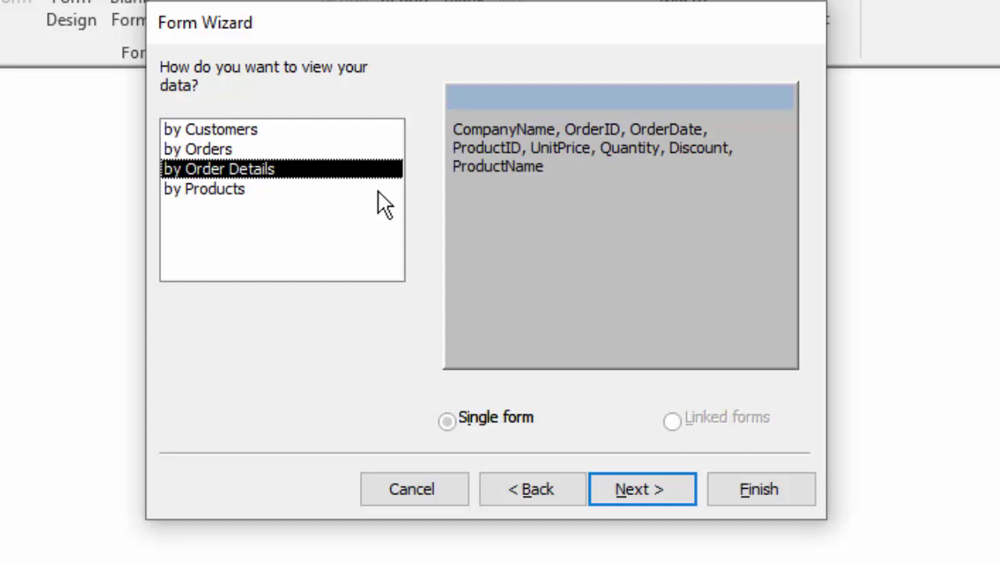
left_click(270, 189)
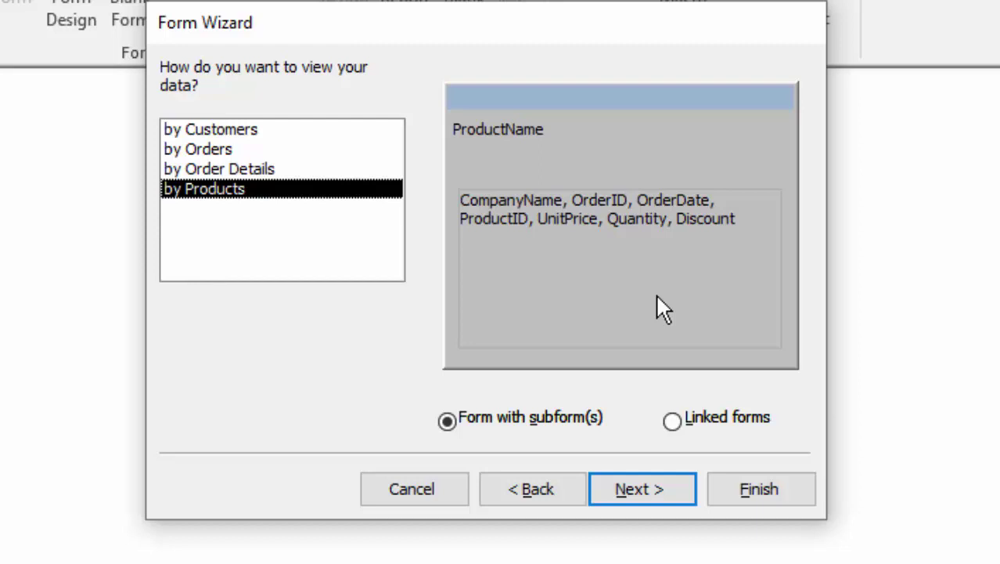
left_click(292, 135)
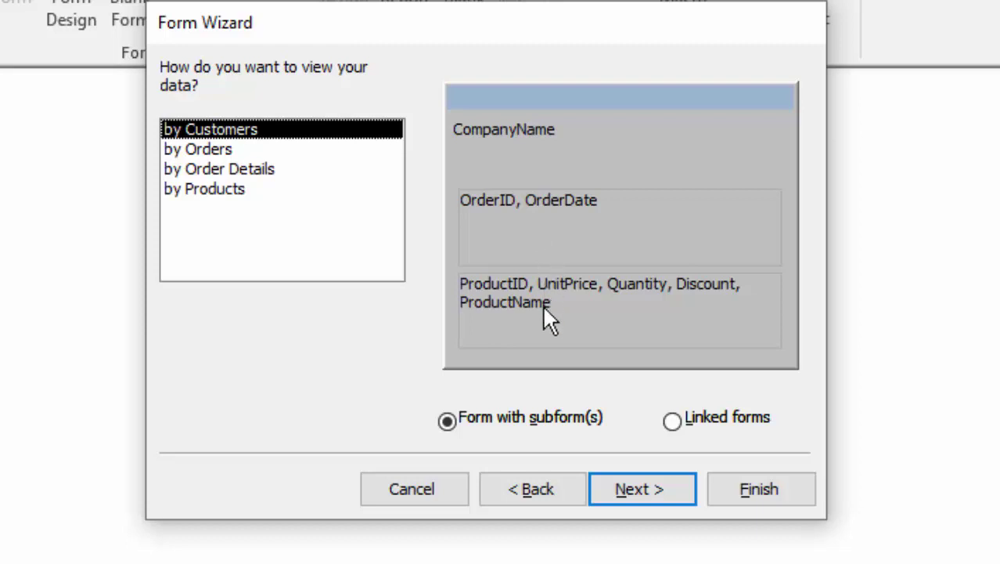
left_click(693, 501)
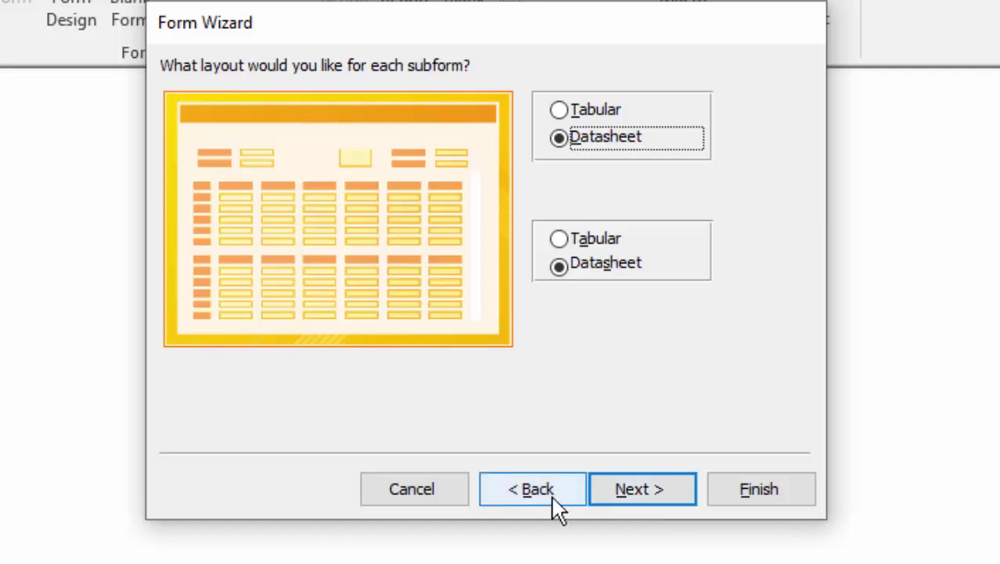
left_click(649, 510)
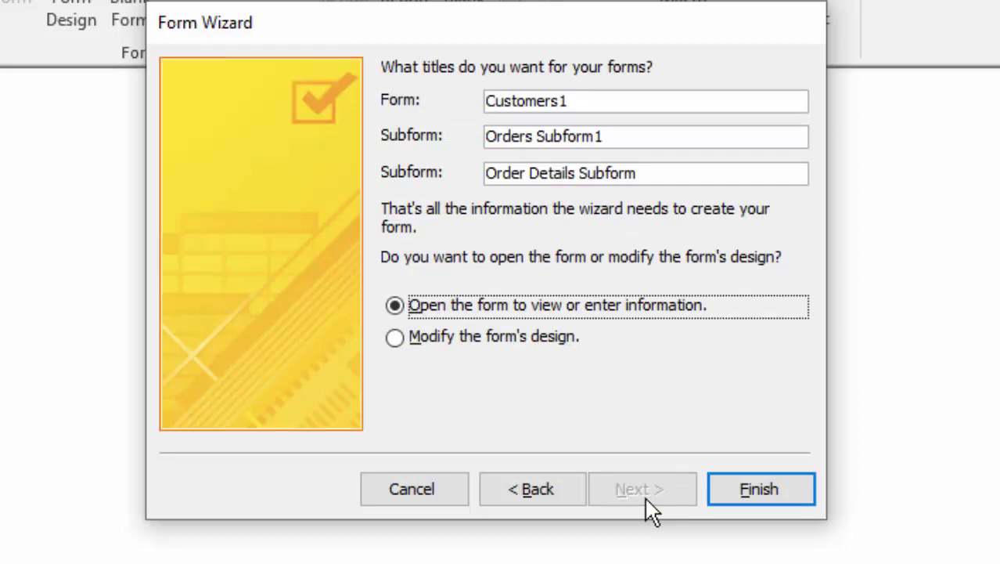
Title the main form CustomerInvoiceLookup
left_click(593, 107)
key("BackSpace")
key("BackSpace")
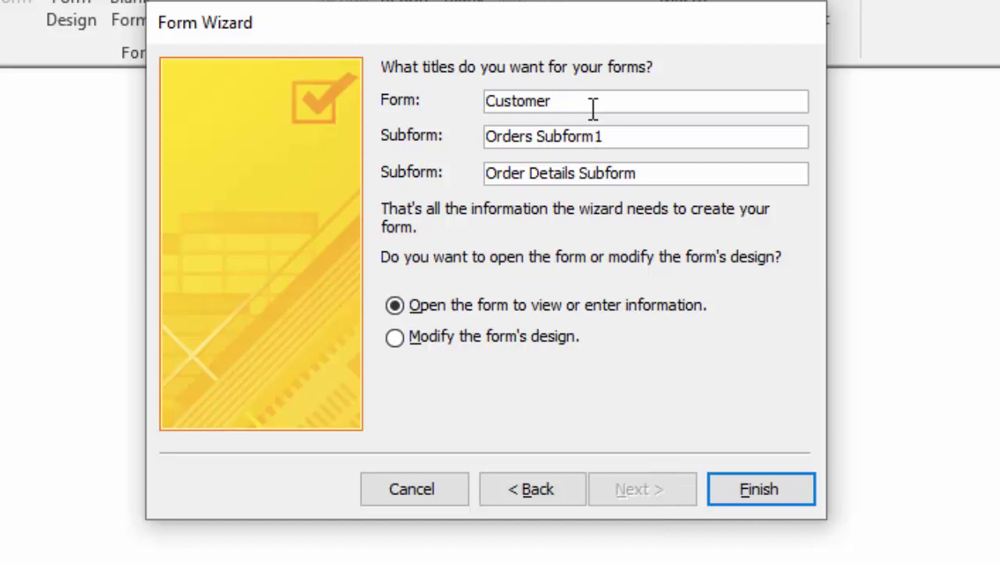
type("InvoiceLookup")
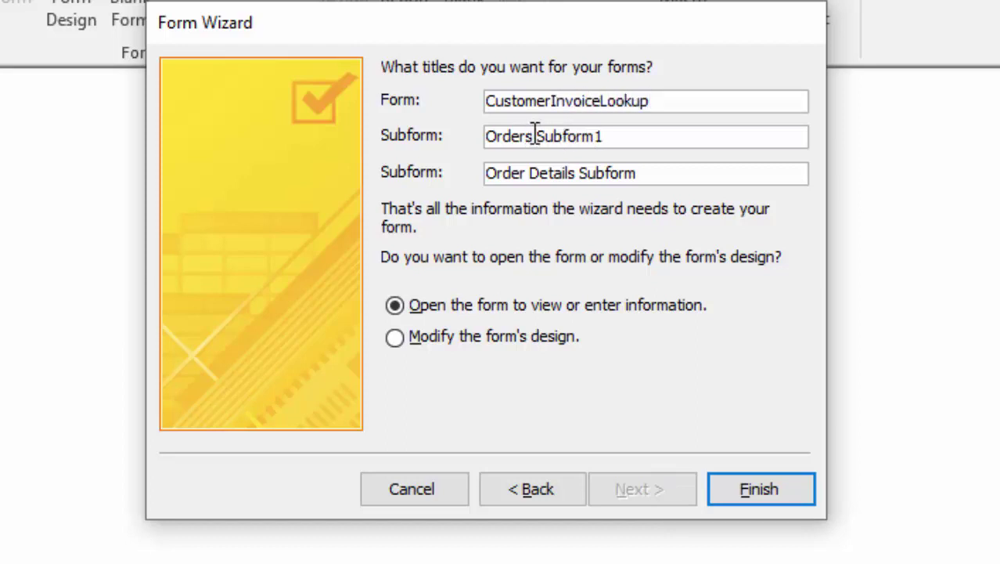
Title the two subforms OrdersSubform and OrderDetailsSubform
left_click_drag(535, 136, 733, 141)
type("Subfo")
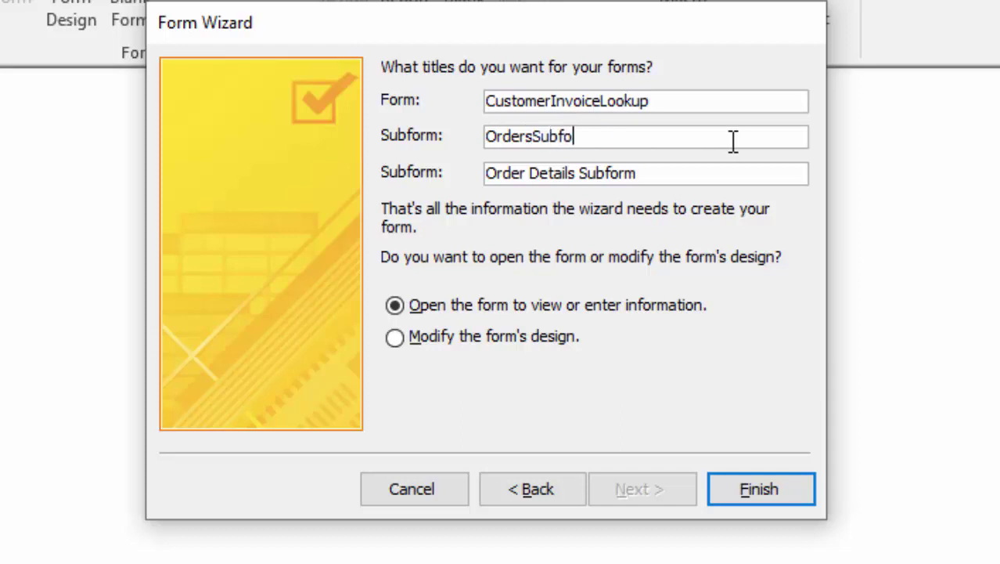
type("rm")
left_click_drag(518, 173, 791, 168)
type("rDetails")
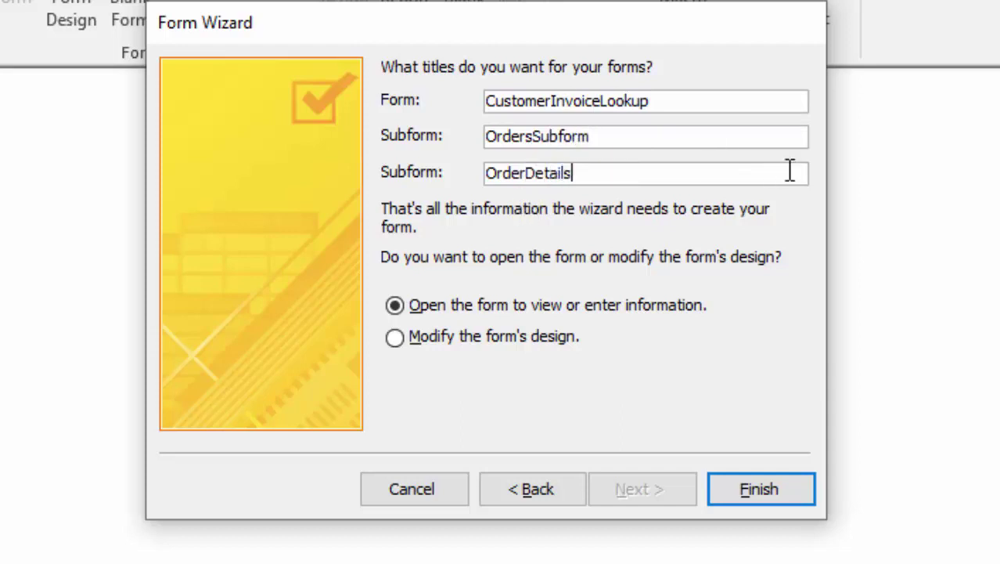
type("Subofrm")
key("BackSpace")
key("BackSpace")
key("BackSpace")
key("BackSpace")
type("form")
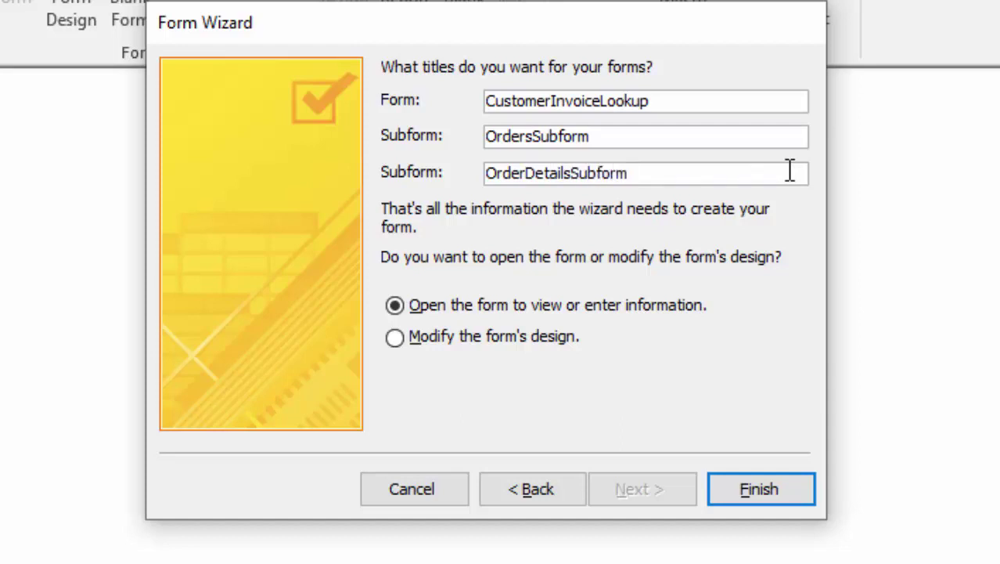
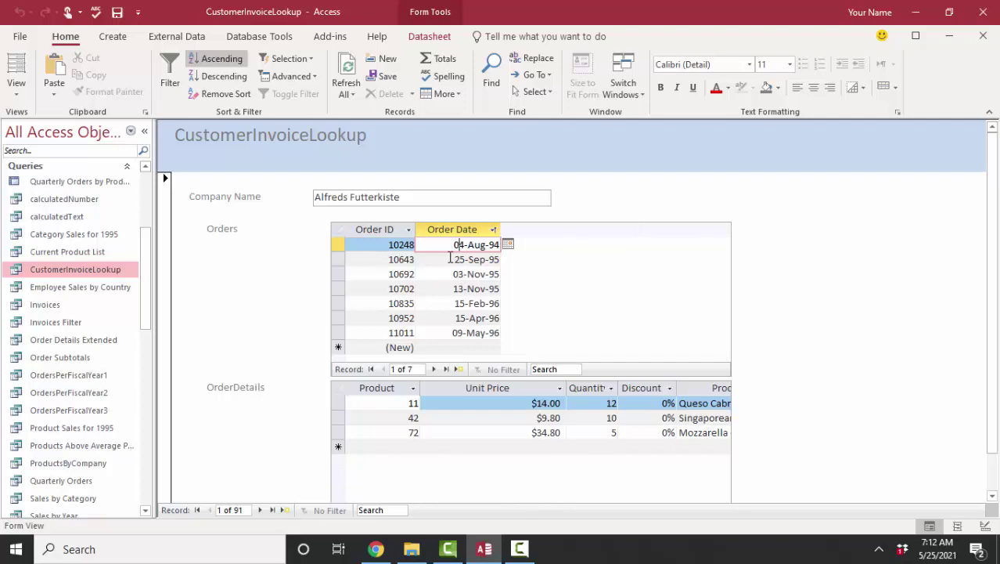
Display the details of the second and third orders, and narrow the Unit Price column until the full Product Name column fits
left_click(453, 260)
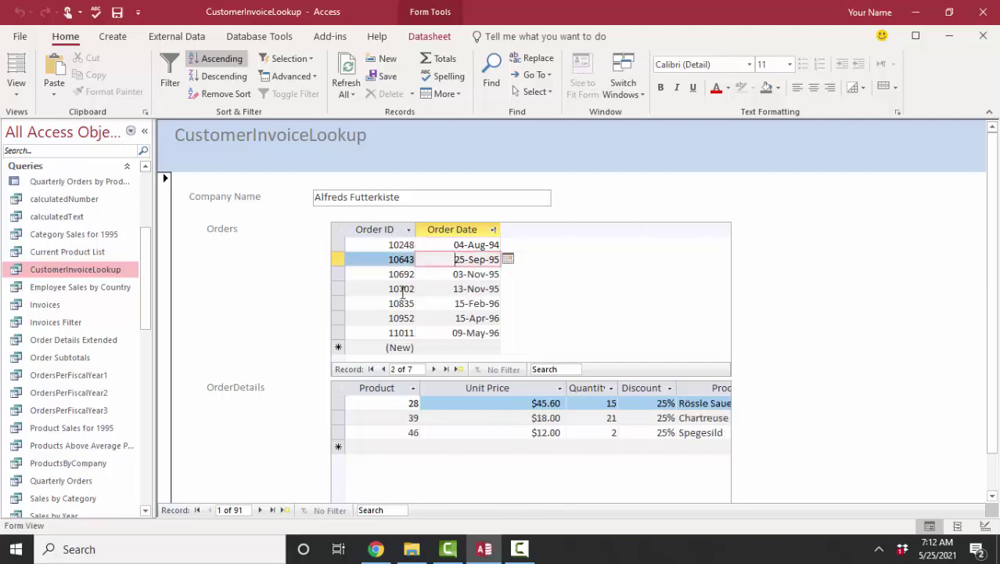
left_click(453, 274)
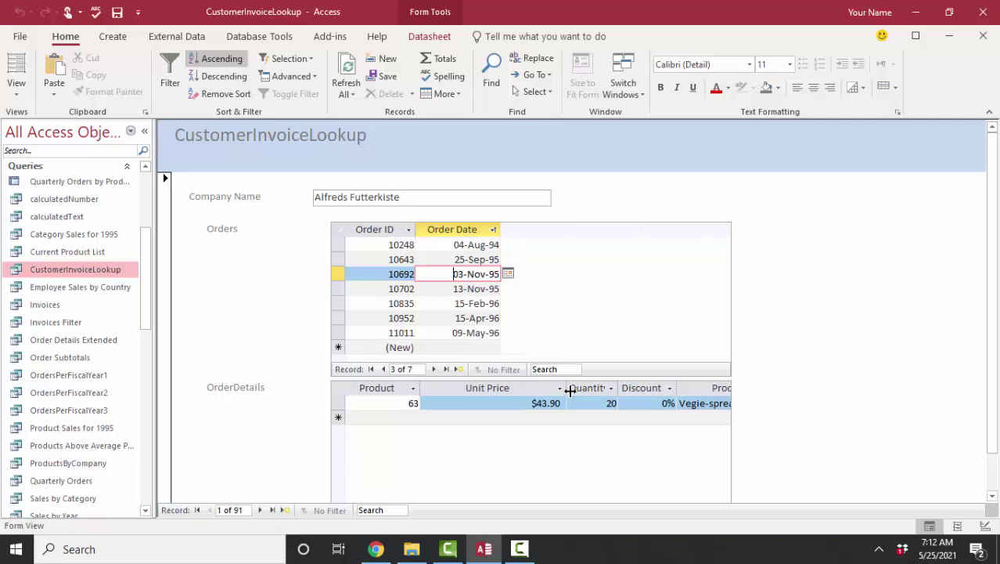
left_click_drag(567, 388, 494, 386)
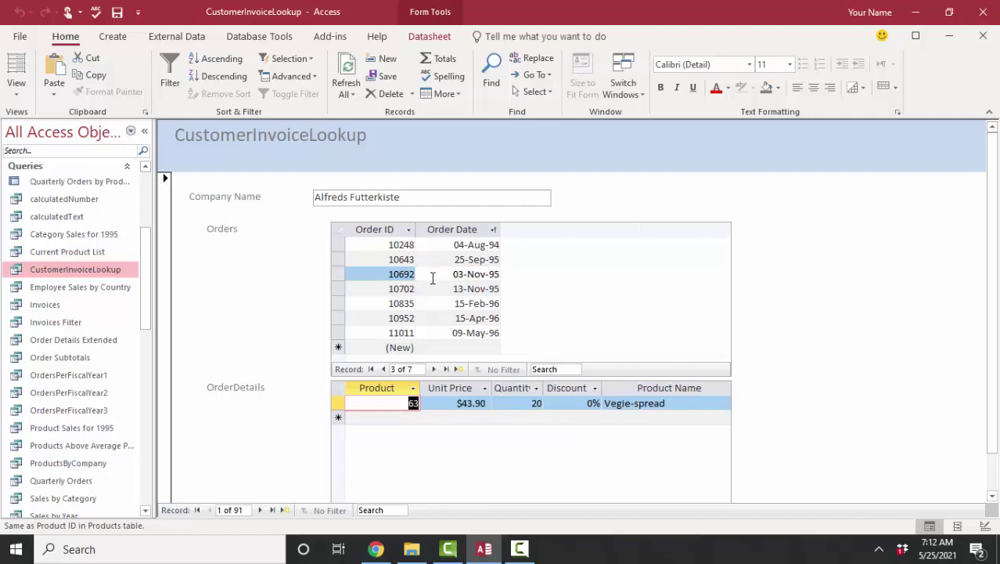
Check the first customer's fourth order and the second customer's second order, and close the form
left_click(477, 287)
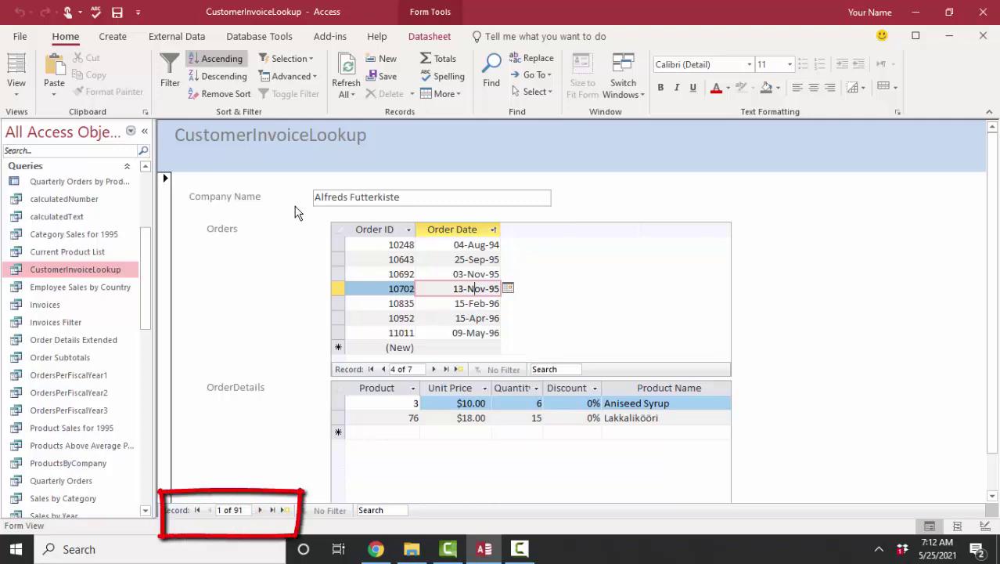
left_click(261, 510)
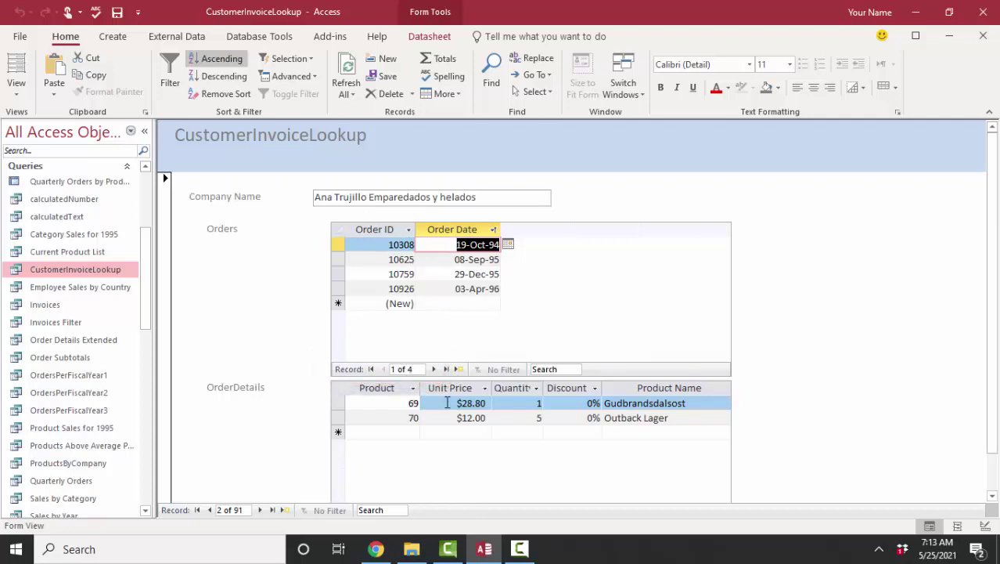
left_click(448, 259)
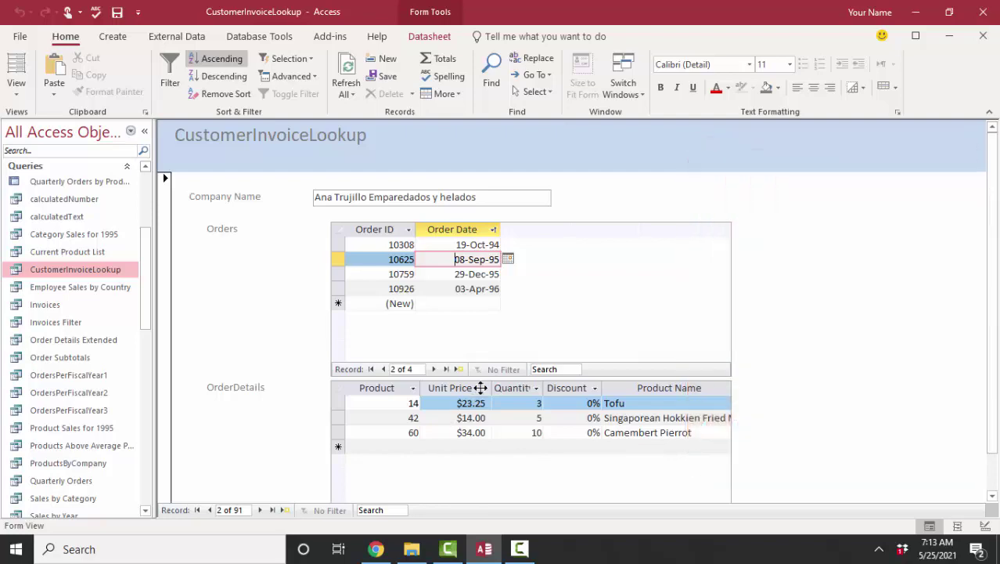
left_click(983, 36)
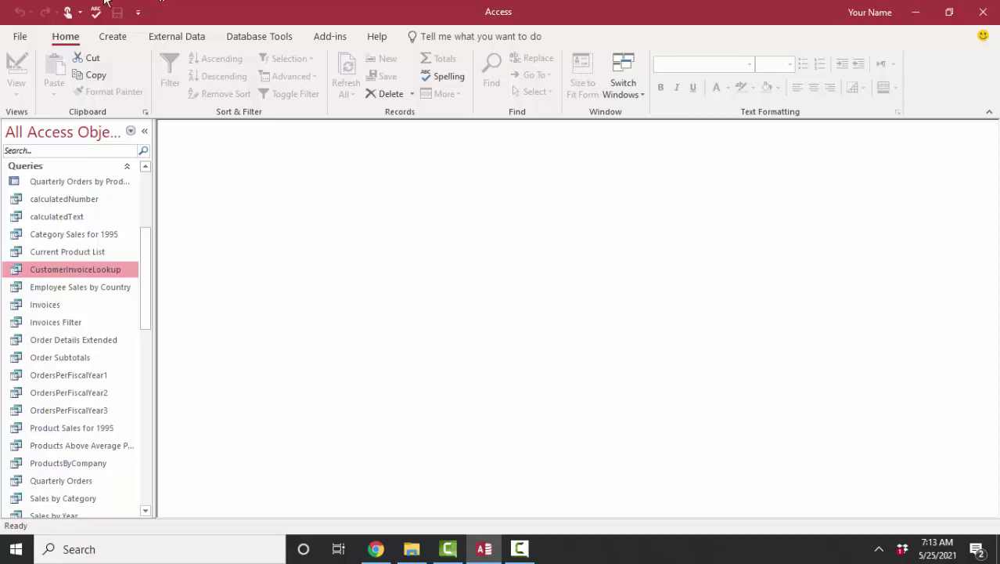
Start another form with the Form Wizard using all fields from the CustomerInvoiceLookup query, and continue to the data view options
left_click(112, 36)
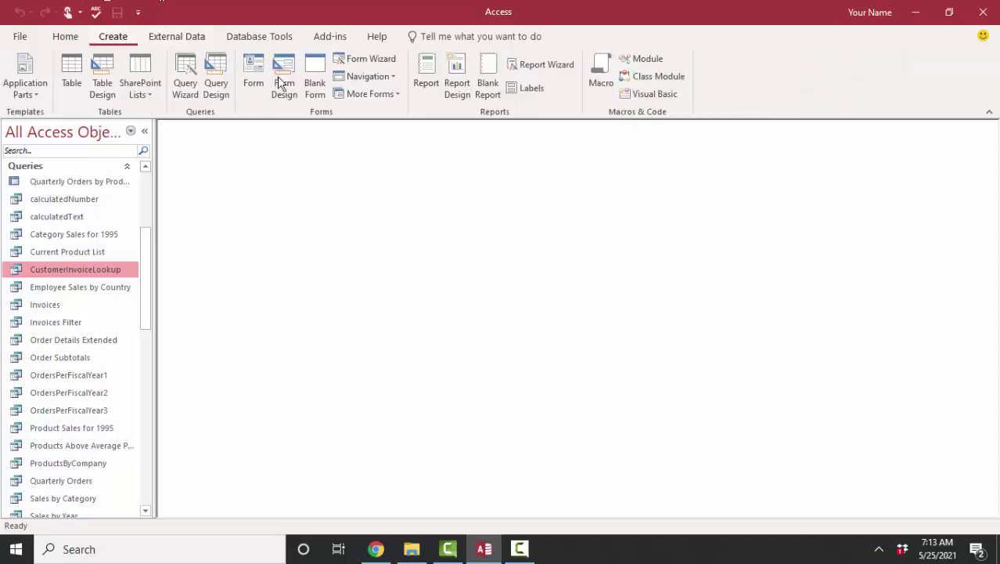
left_click(380, 61)
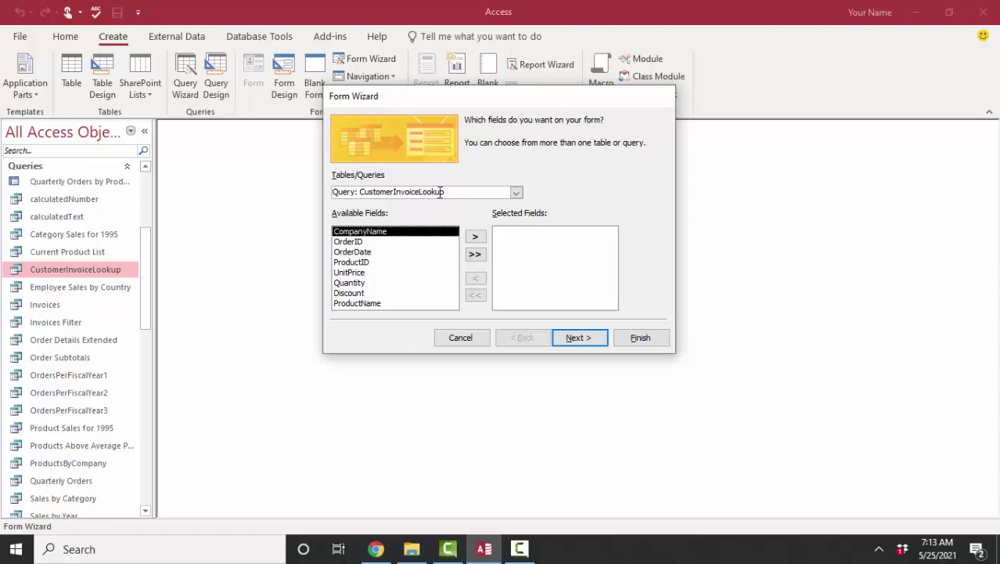
left_click(474, 254)
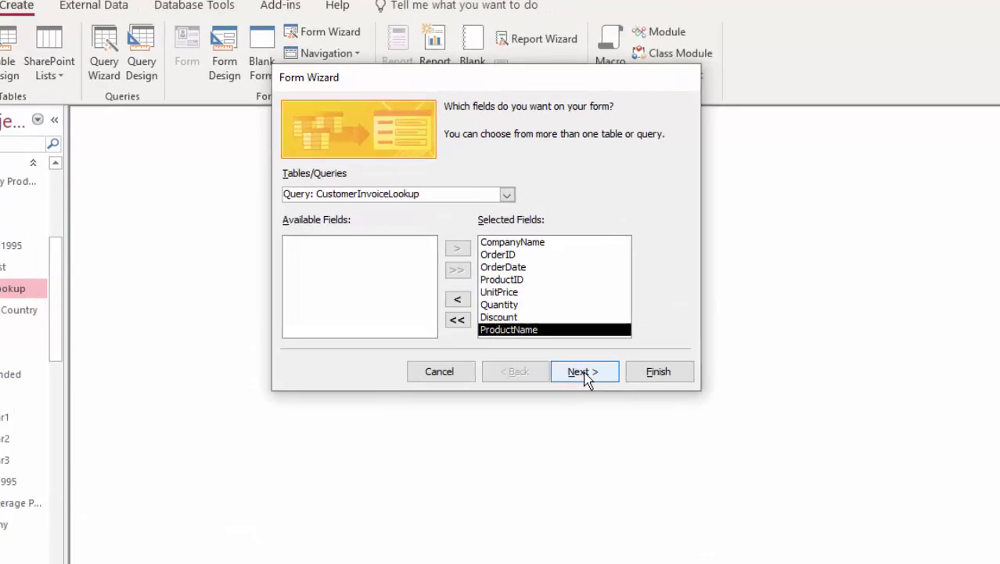
left_click(587, 377)
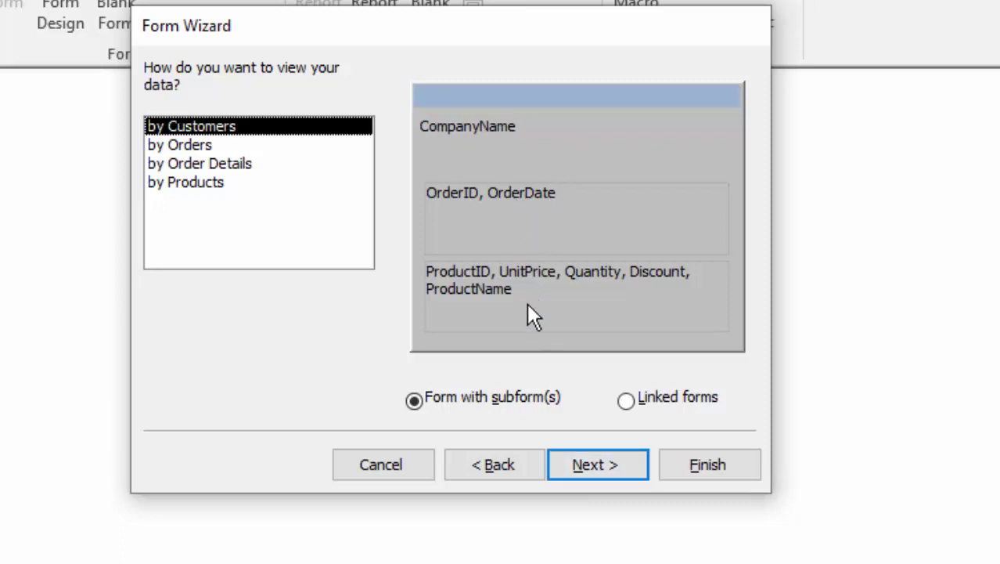
Arrange the form by Orders with a subform, and keep the Datasheet layout for the subform
left_click(217, 147)
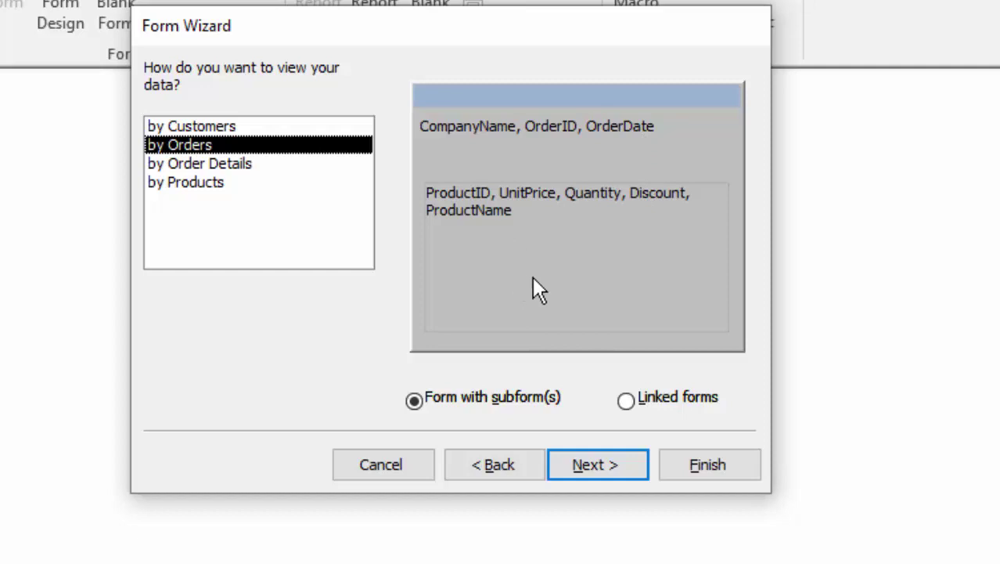
left_click(597, 465)
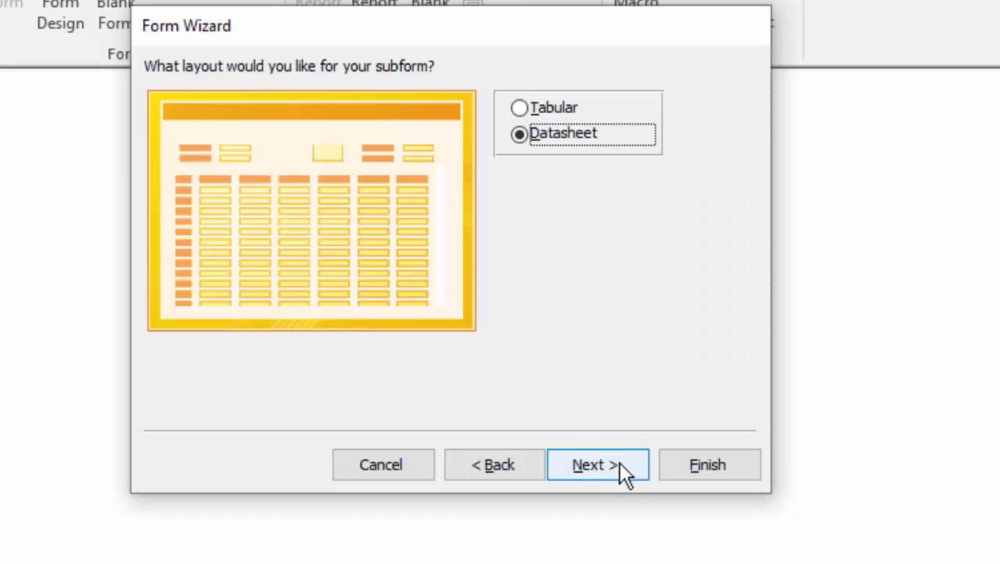
left_click(629, 463)
Title the form CustomerOrderLookup2 and its subform OrderSubform2, and finish the wizard to open the form
double_click(499, 99)
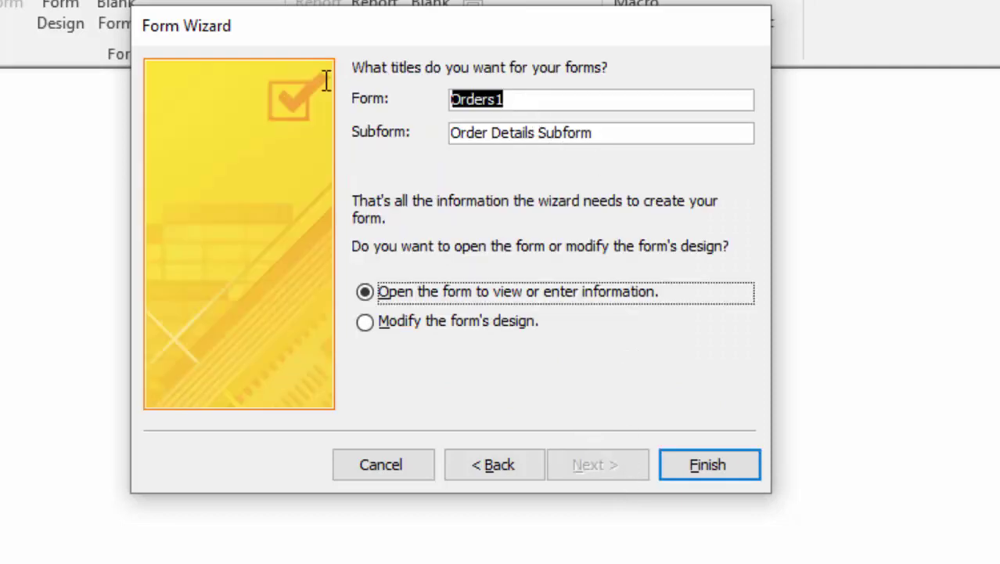
type("CustomerOrderLookup2")
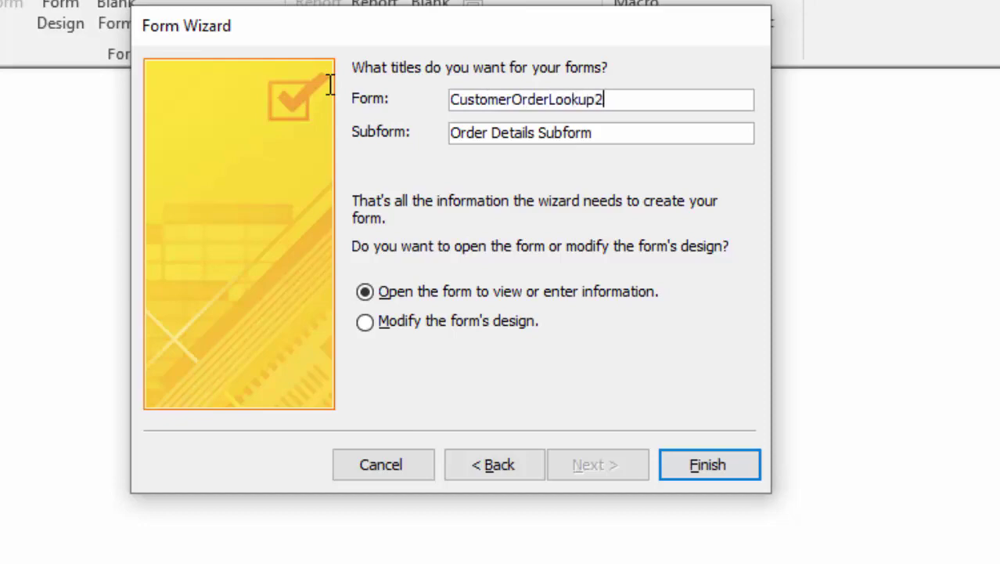
left_click_drag(631, 131, 252, 116)
type("Orde")
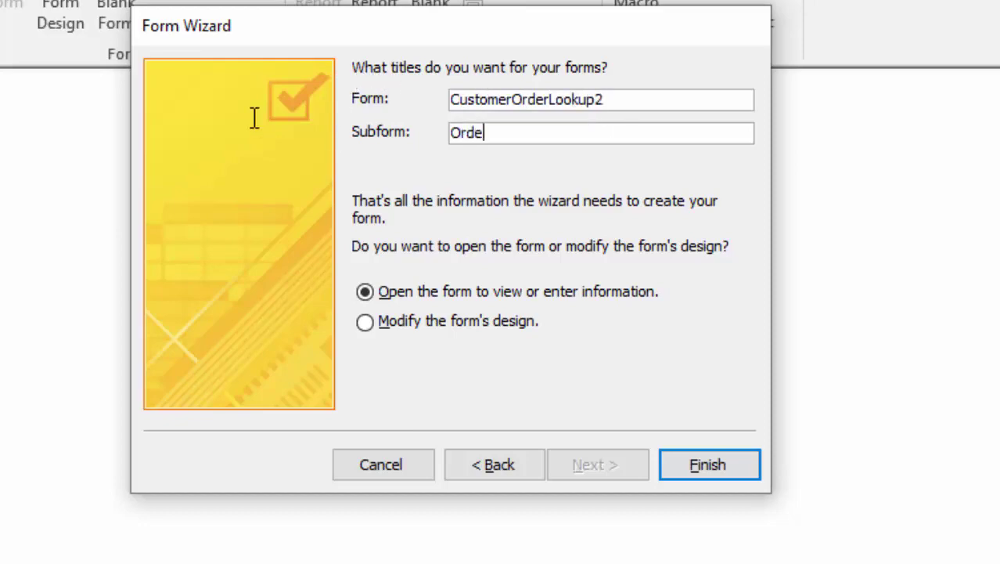
type("rSubform2")
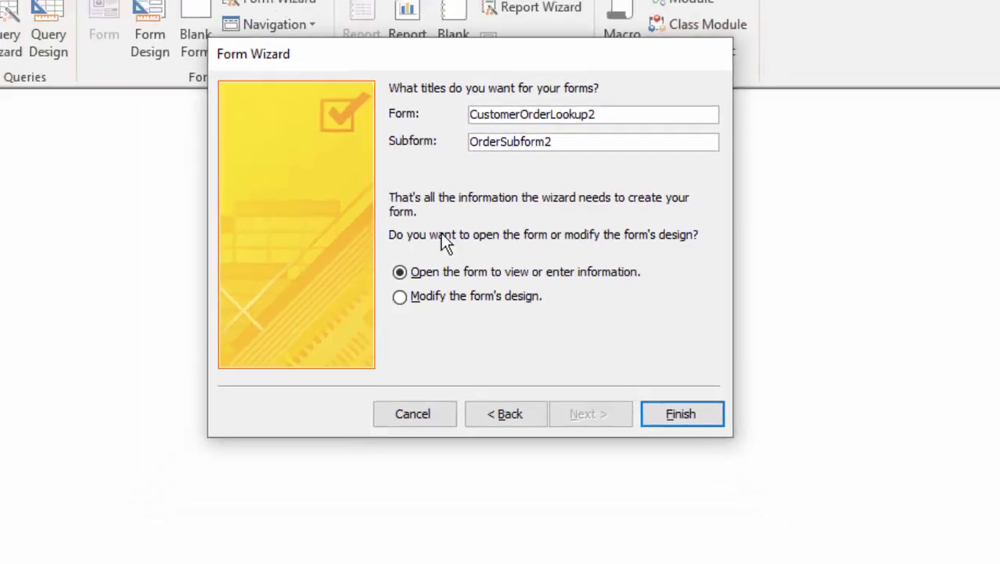
left_click(681, 414)
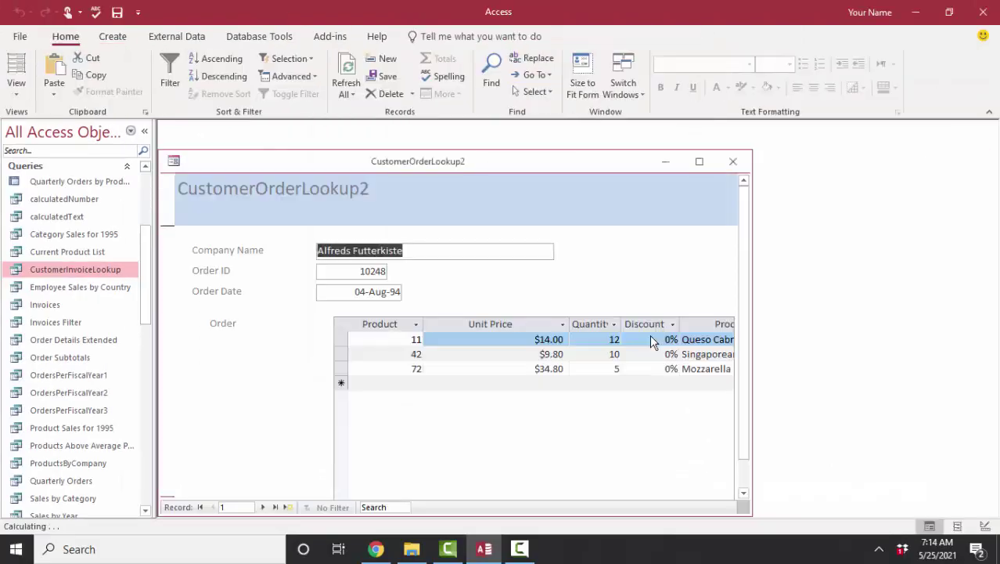
Maximize the CustomerOrderLookup2 form and narrow the subform's Unit Price column until the Product Name column fits
left_click(699, 161)
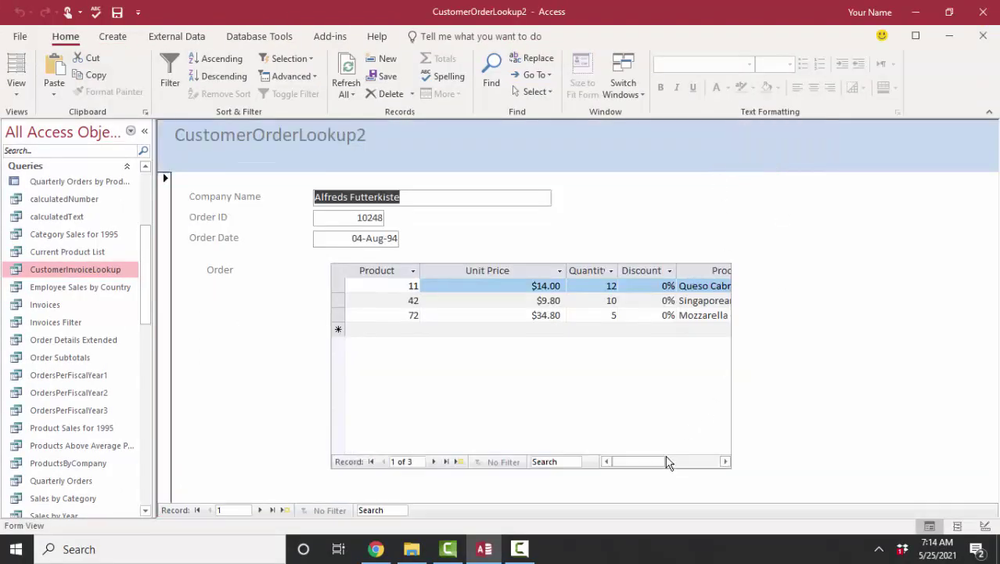
left_click_drag(668, 462, 625, 467)
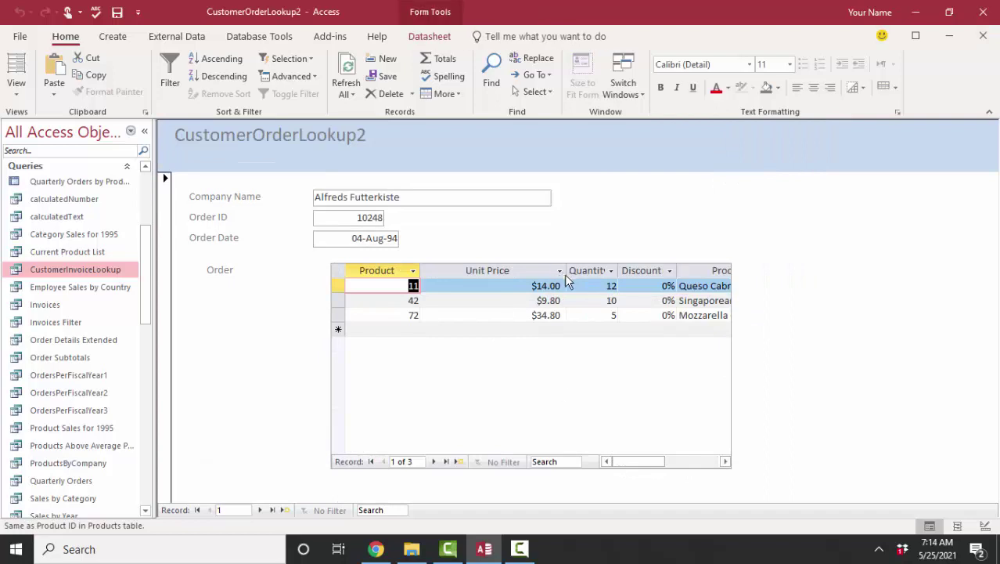
left_click_drag(567, 271, 458, 266)
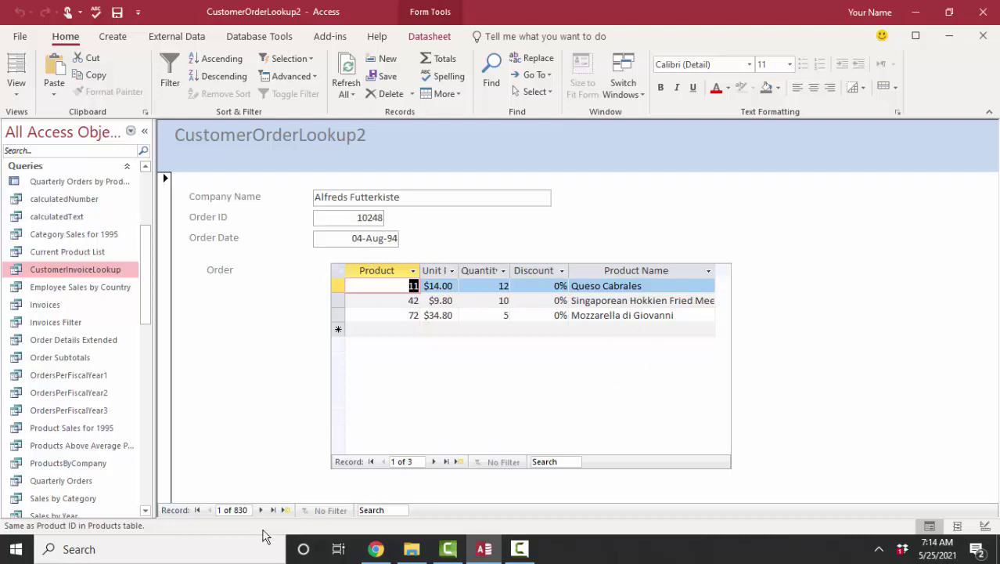
left_click_drag(180, 489, 256, 525)
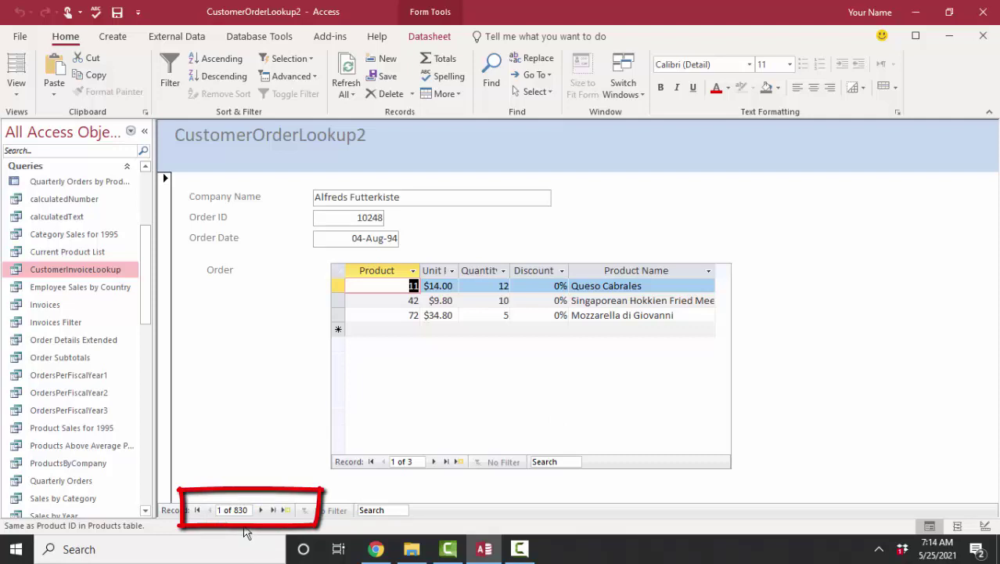
left_click(340, 218)
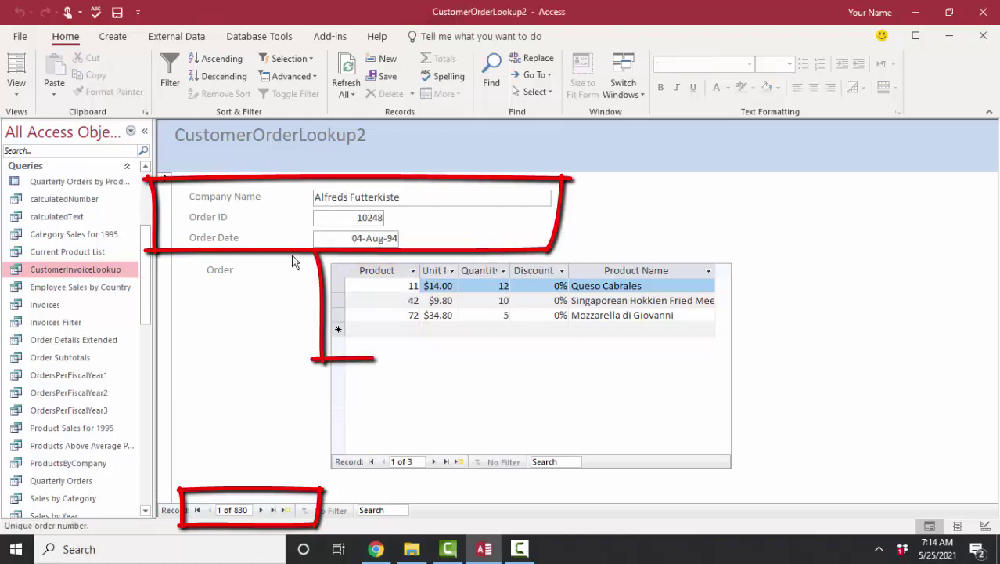
Browse the main form's orders one by one from the first record to the eighth, viewing each order's line items
left_click(197, 510)
left_click(262, 509)
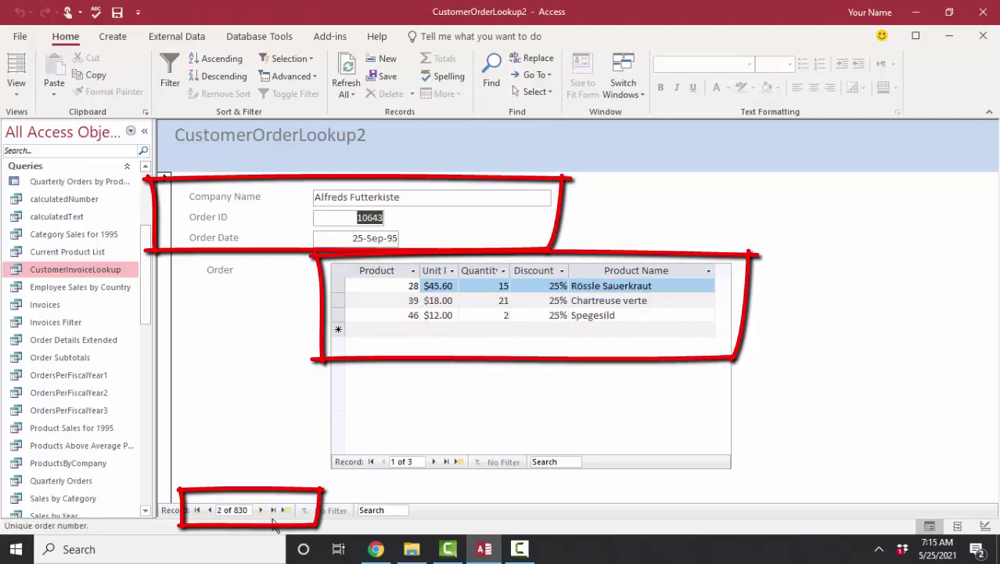
left_click(262, 510)
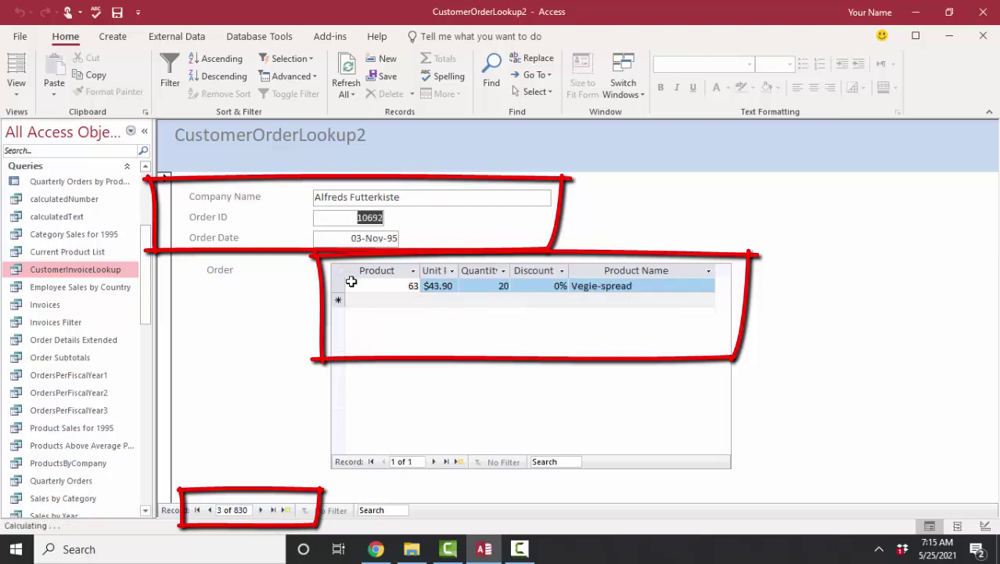
left_click(262, 510)
double_click(262, 509)
double_click(262, 509)
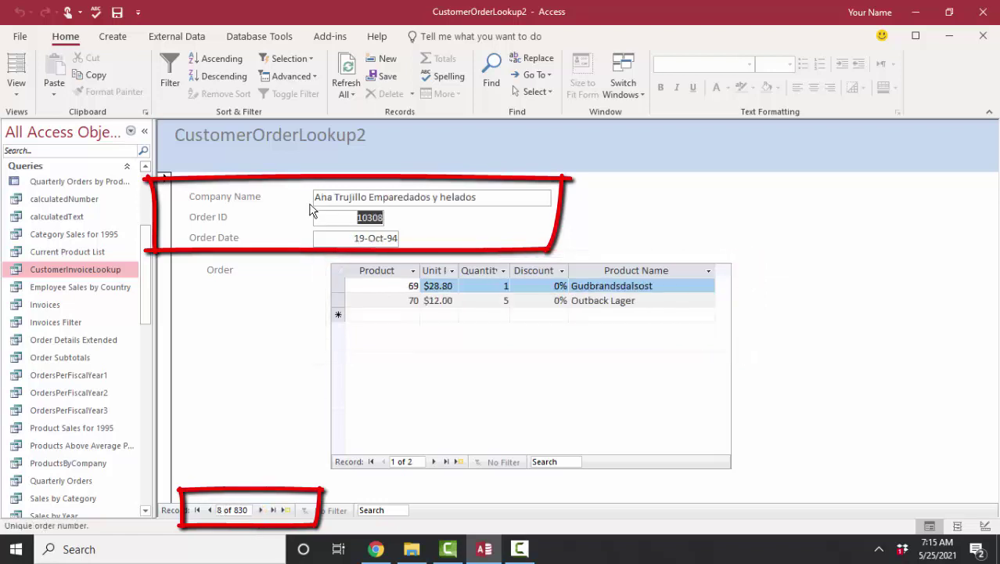
Switch CustomerOrderLookup2 to Design View and show the Record Source among the form's data properties
right_click(637, 203)
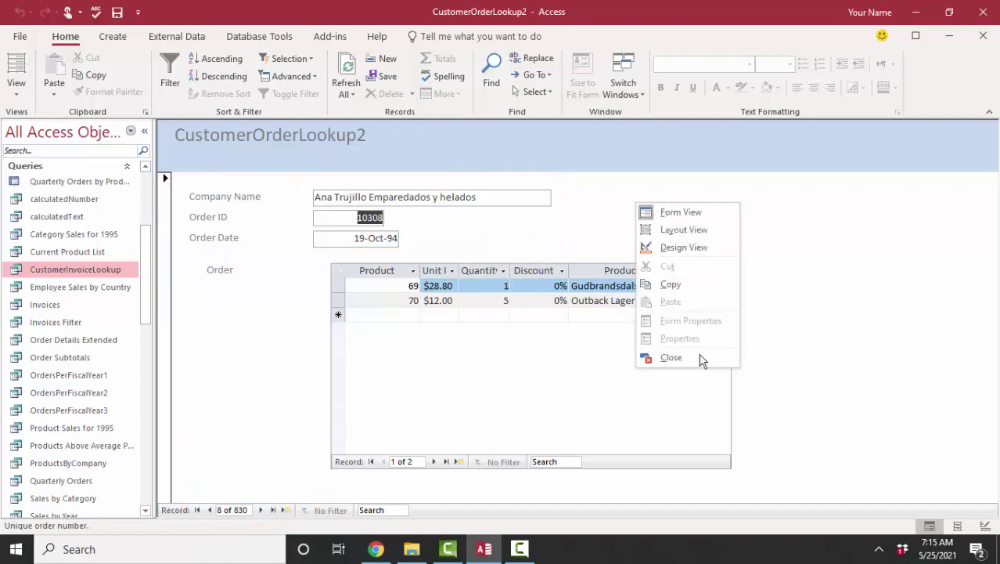
left_click(684, 247)
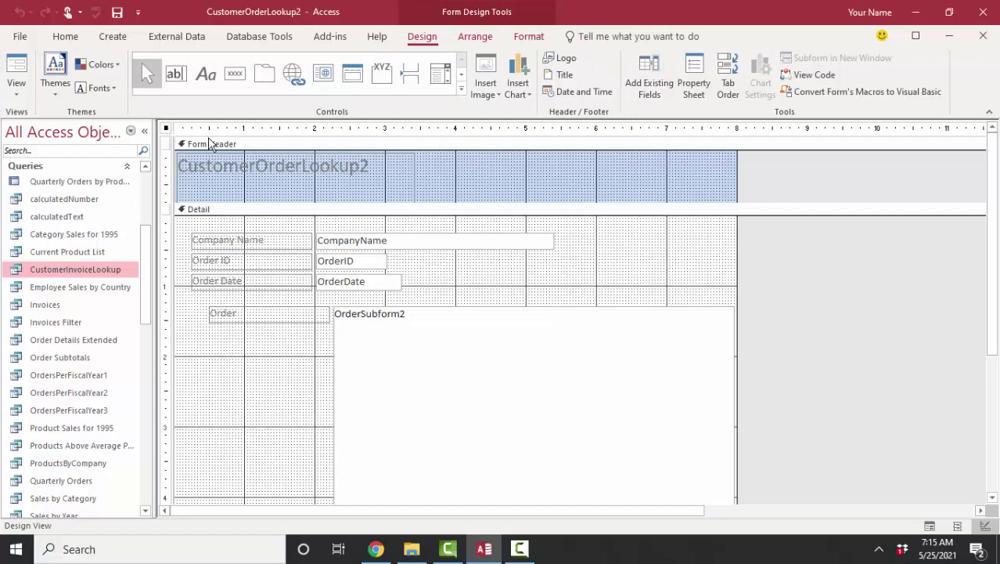
double_click(167, 133)
left_click(699, 200)
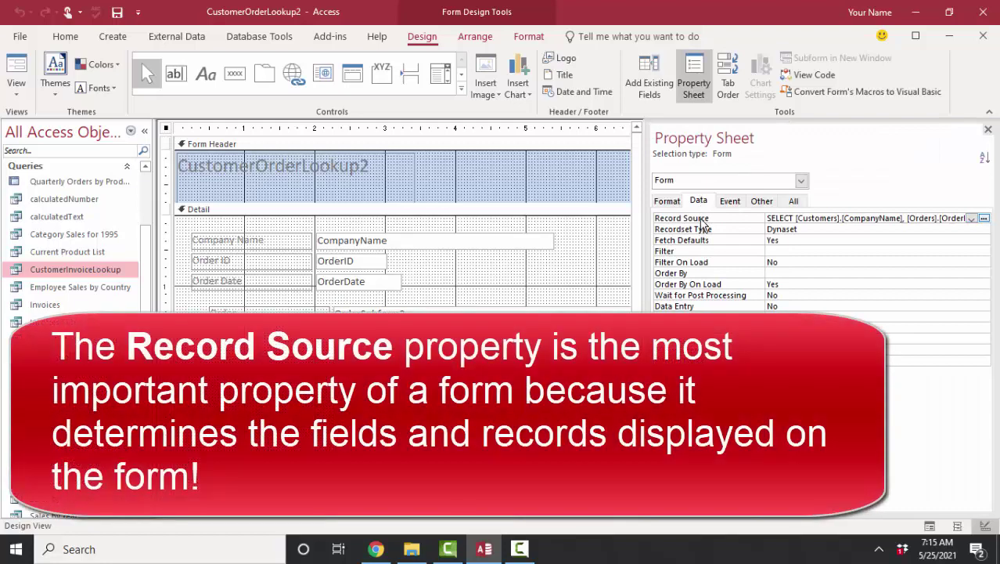
left_click(785, 220)
Select the whole form, hide and redisplay its Property Sheet, and place the cursor in Record Source
left_click(168, 130)
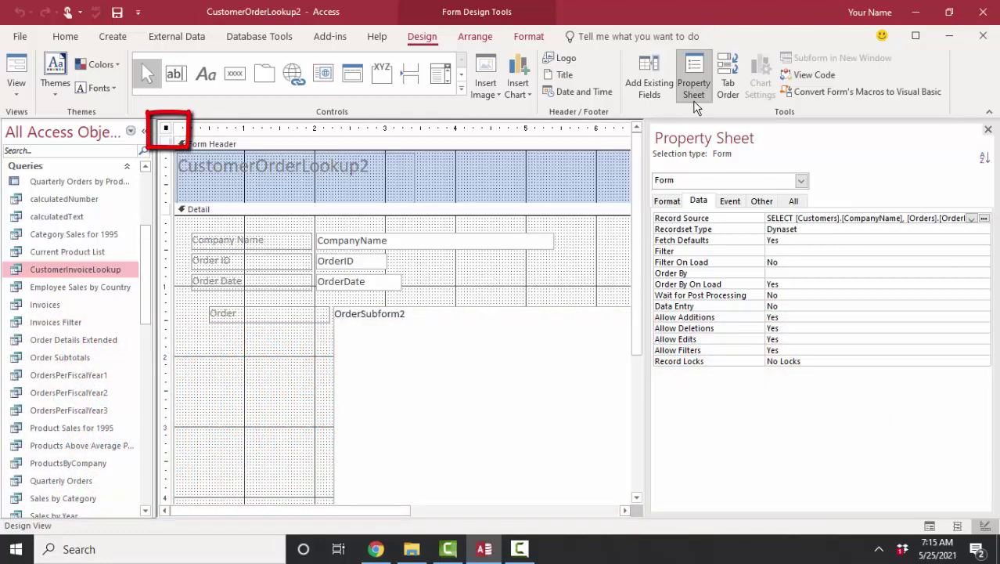
left_click(702, 91)
left_click(701, 91)
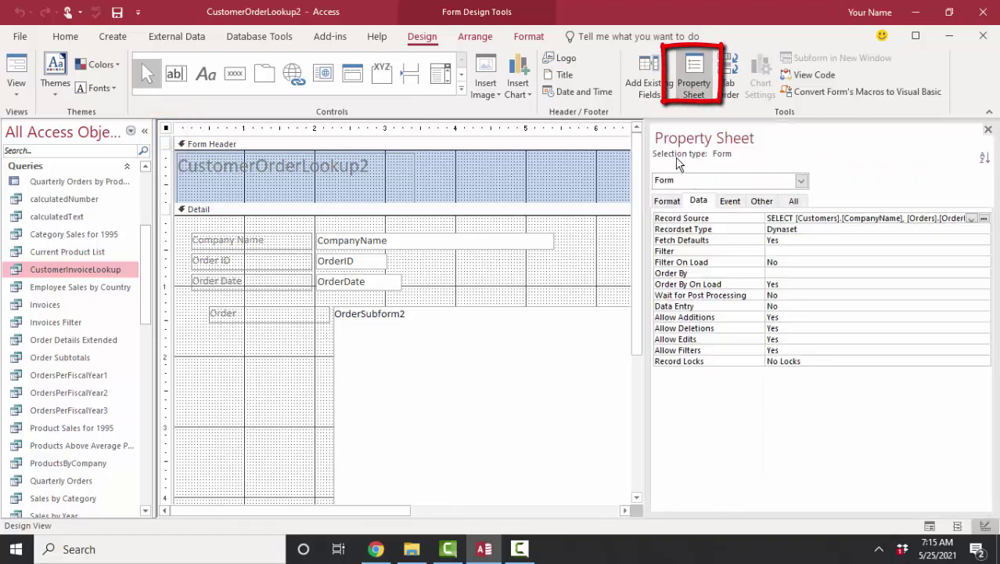
left_click(695, 219)
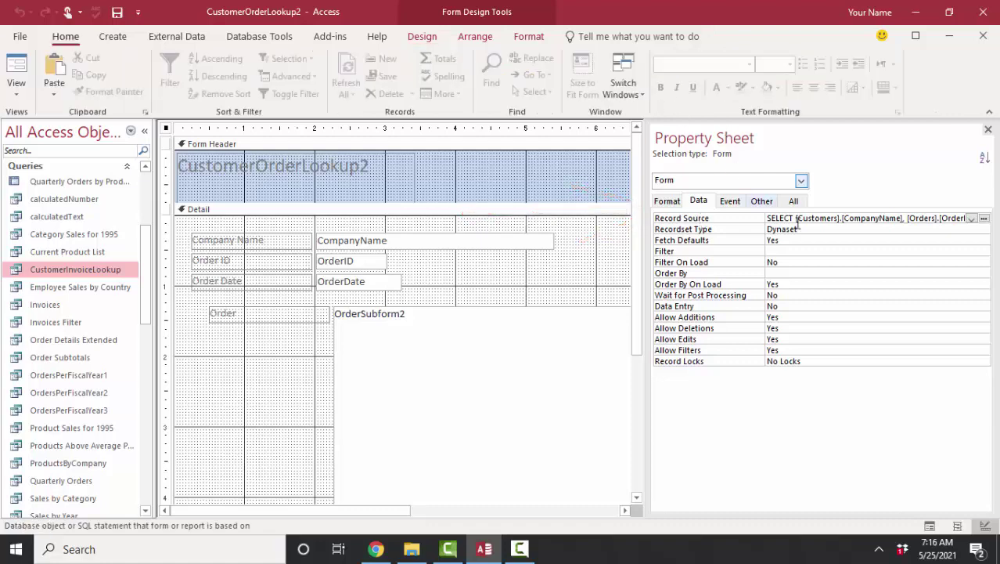
left_click(819, 219)
Show the Field List of existing fields available to the form, and return to the form's Property Sheet
left_click(421, 36)
left_click(655, 79)
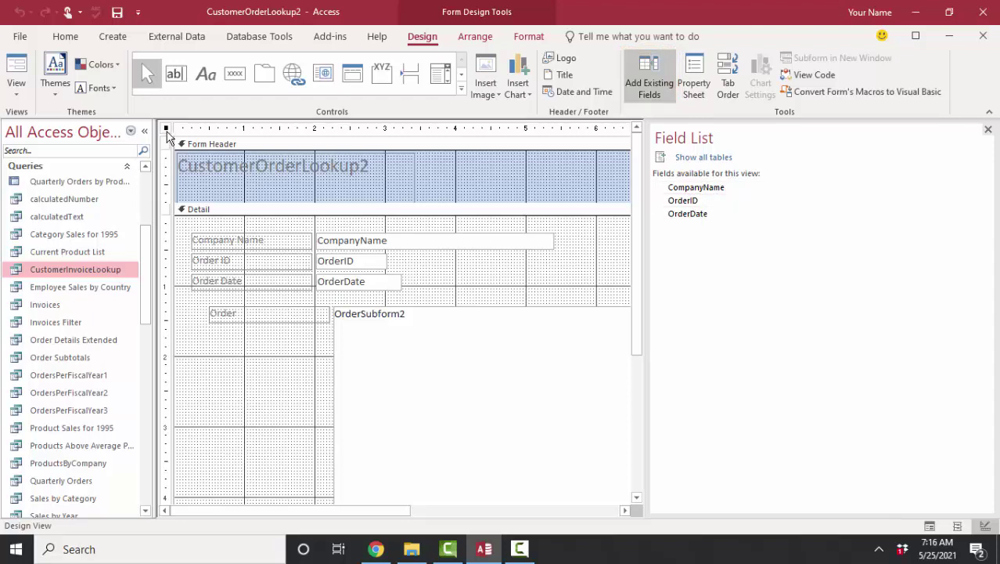
left_click(692, 78)
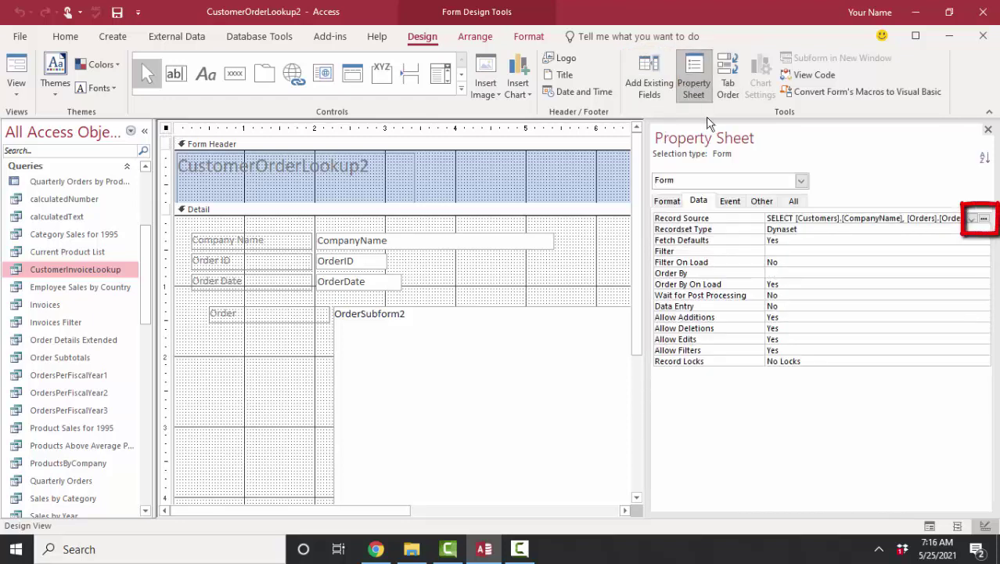
Open the form's Record Source in the Query Builder to view its tables and fields, and close the builder
left_click(695, 219)
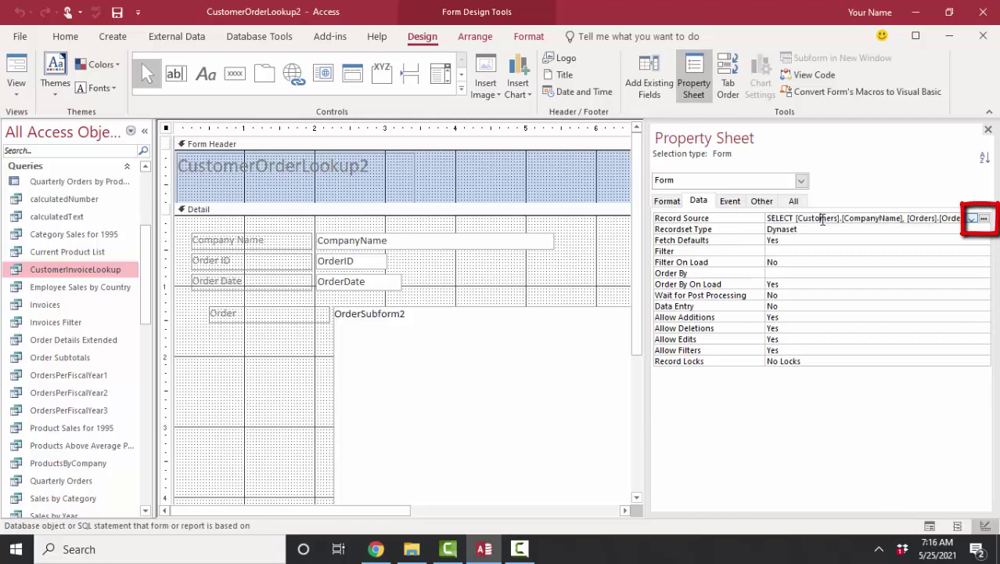
left_click(984, 218)
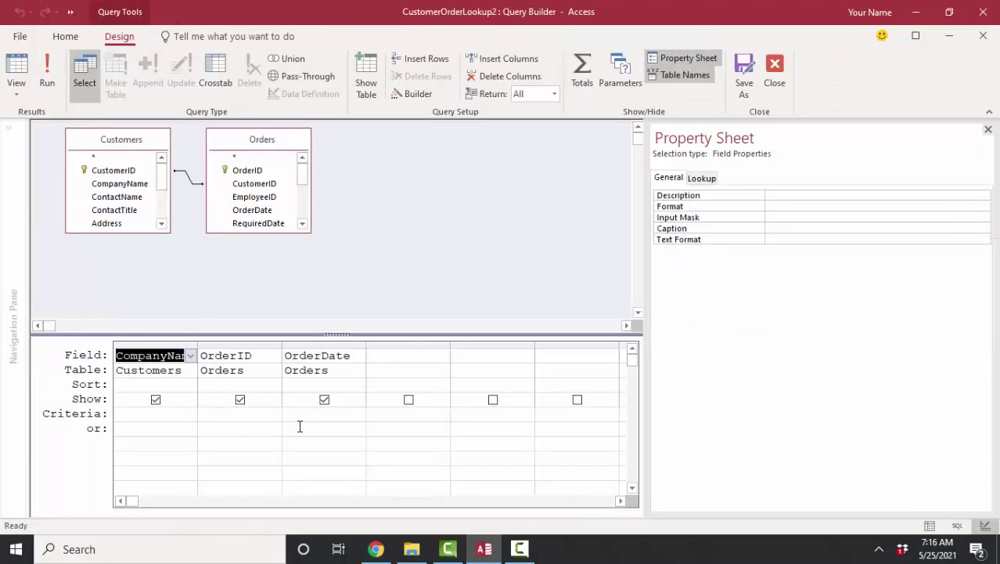
left_click(775, 72)
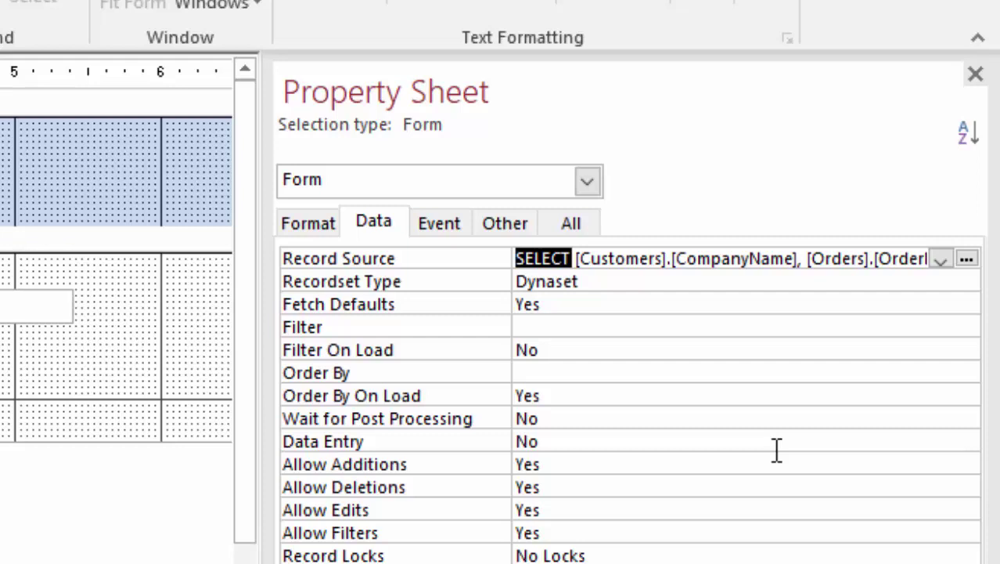
Examine the SQL statement in the form's Record Source property, highlighting its SELECT keyword
left_click(640, 267)
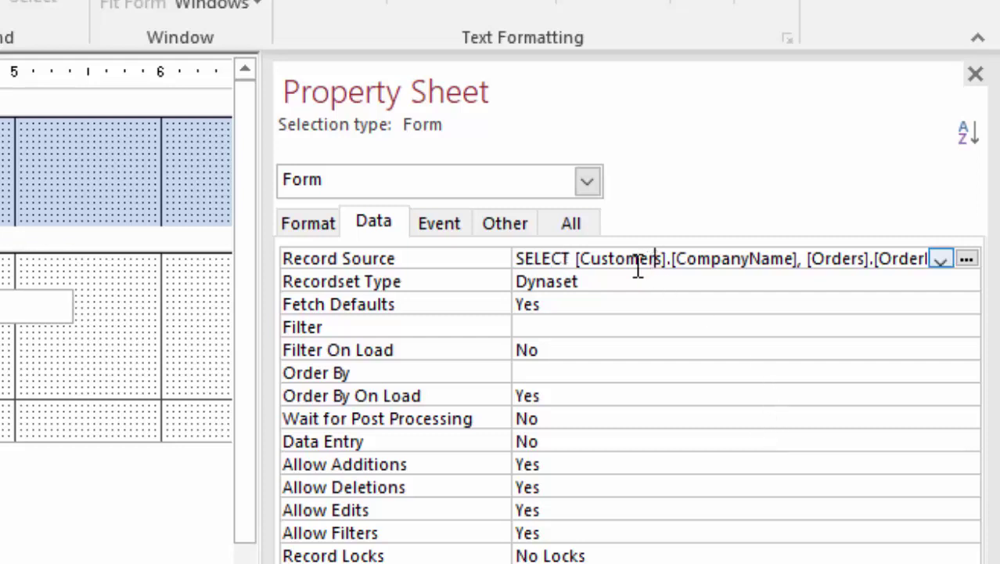
double_click(527, 256)
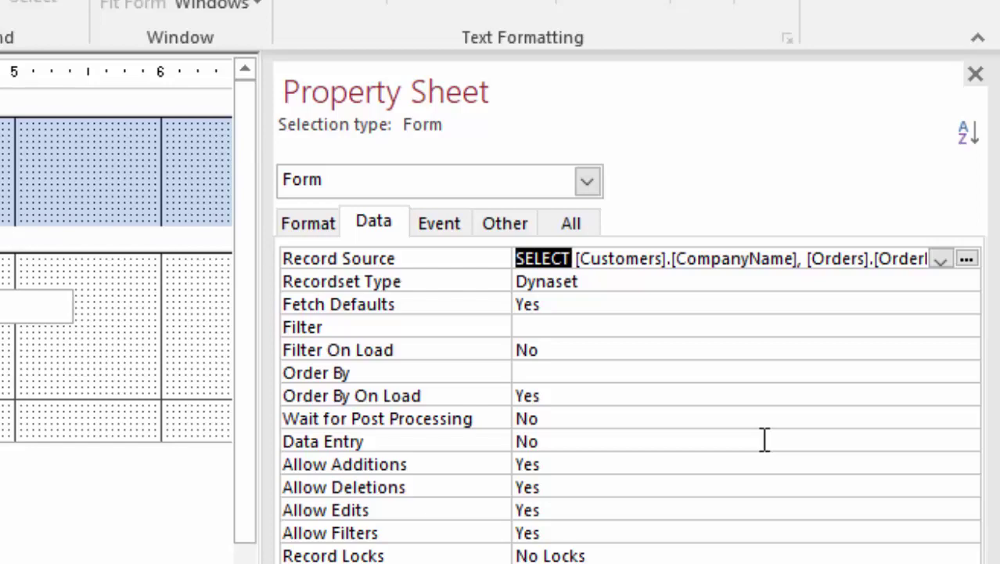
left_click(647, 256)
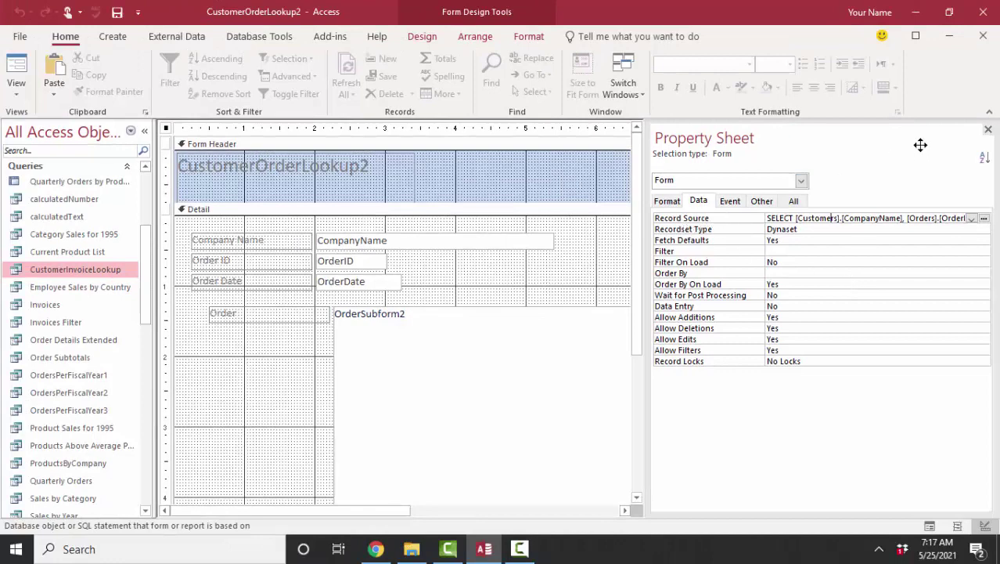
Select the CompanyName text box in the Detail section to view its Control Source property
left_click(451, 241)
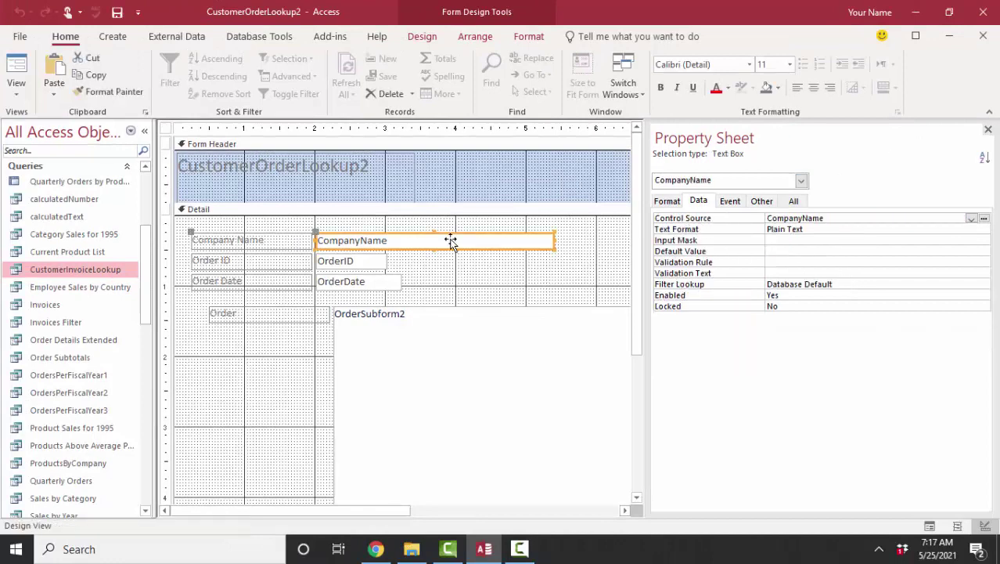